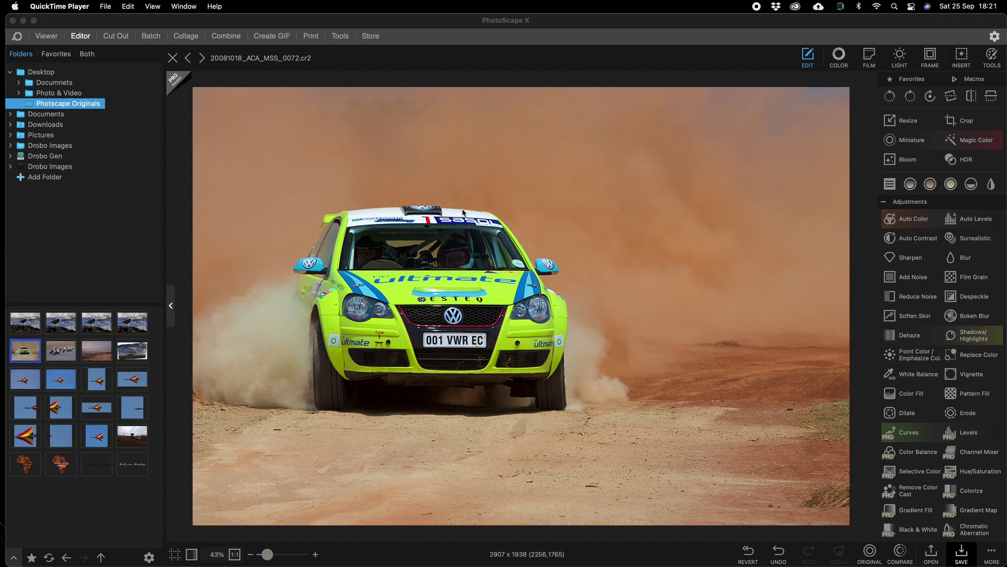
Step: Add a white Impact text object reading the photographer's full name beside the car
{"action": "left_click", "coordinate": [965, 58]}
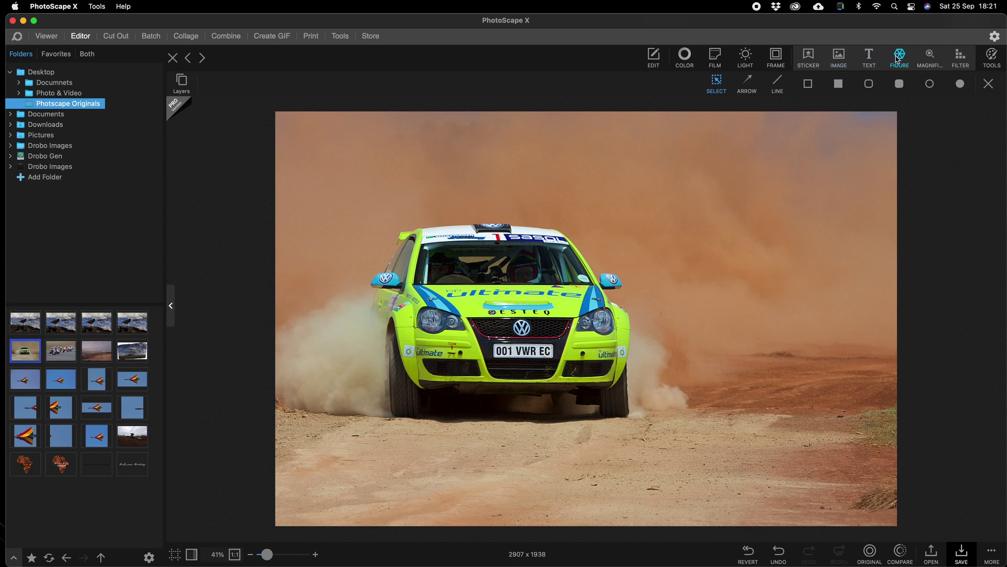
{"action": "left_click", "coordinate": [873, 59]}
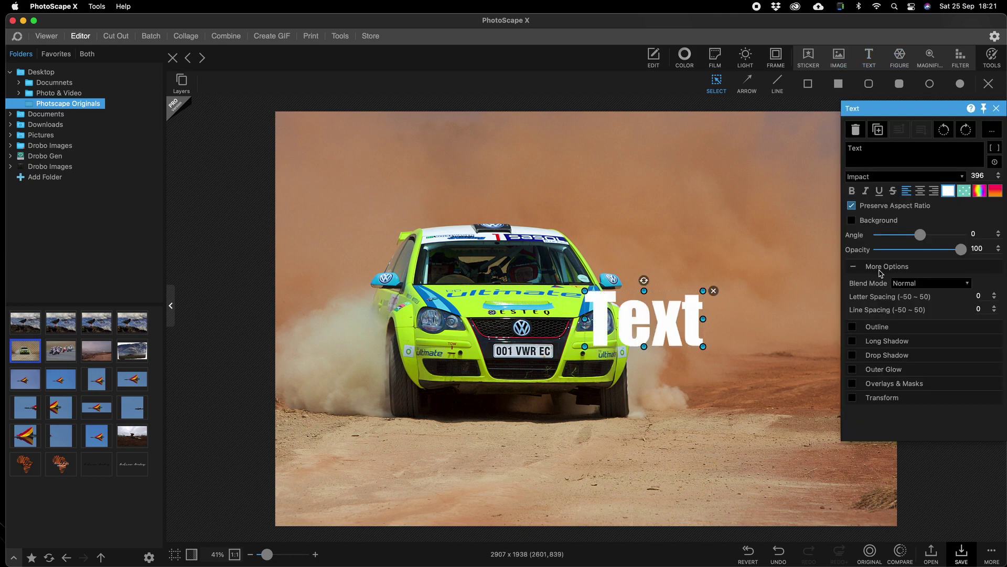
{"action": "left_click_drag", "start_coordinate": [872, 155], "coordinate": [845, 150]}
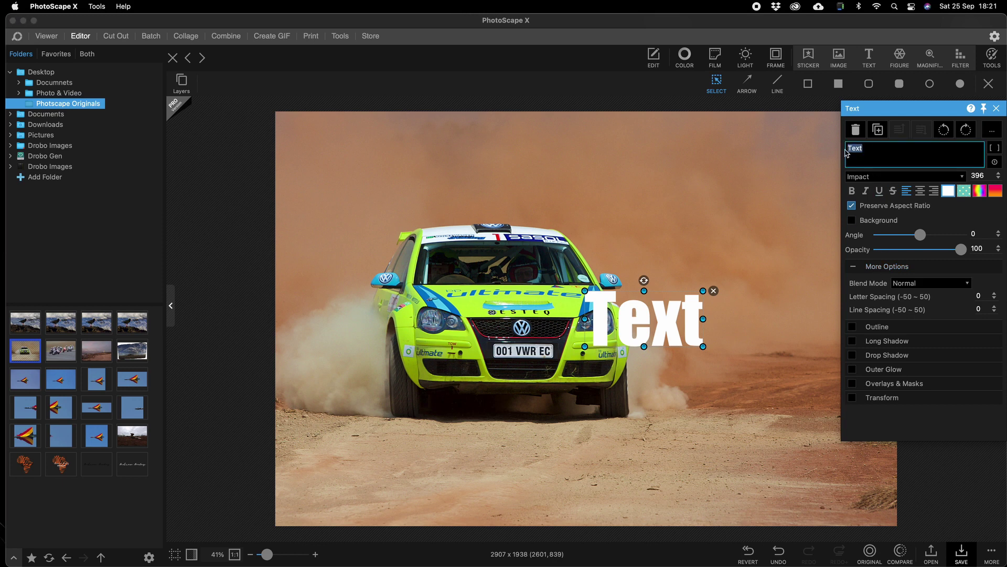
{"action": "type", "text": "Anfdrew"}
{"action": "key", "text": "BackSpace"}
{"action": "key", "text": "BackSpace"}
{"action": "key", "text": "BackSpace"}
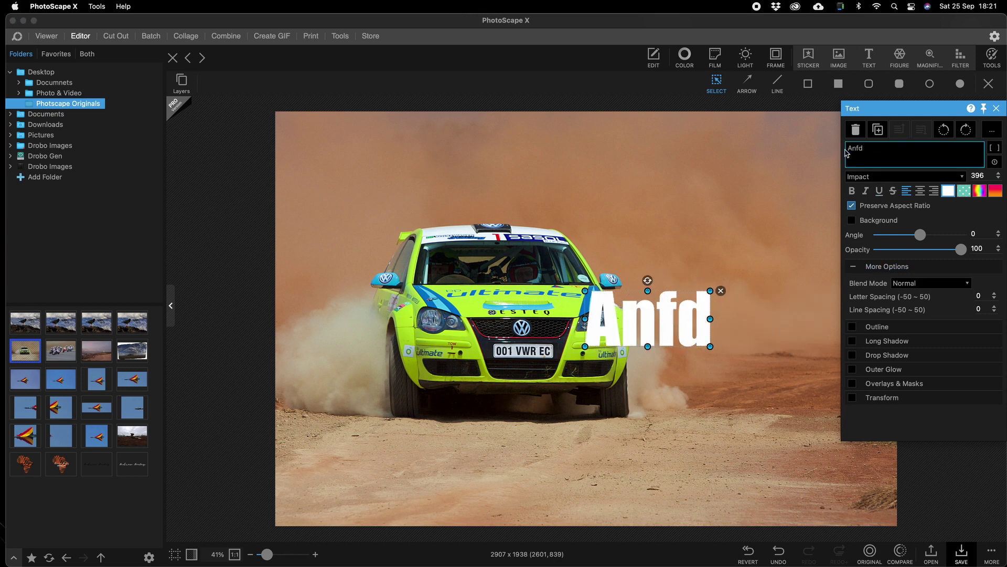
{"action": "key", "text": "BackSpace"}
{"action": "key", "text": "BackSpace"}
{"action": "type", "text": "drew"}
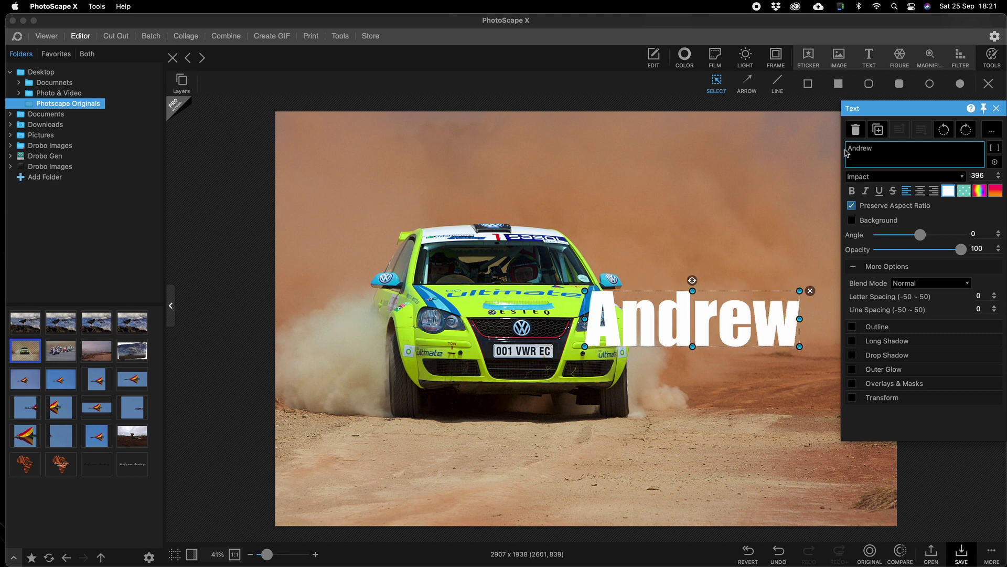
{"action": "type", "text": " Aveley"}
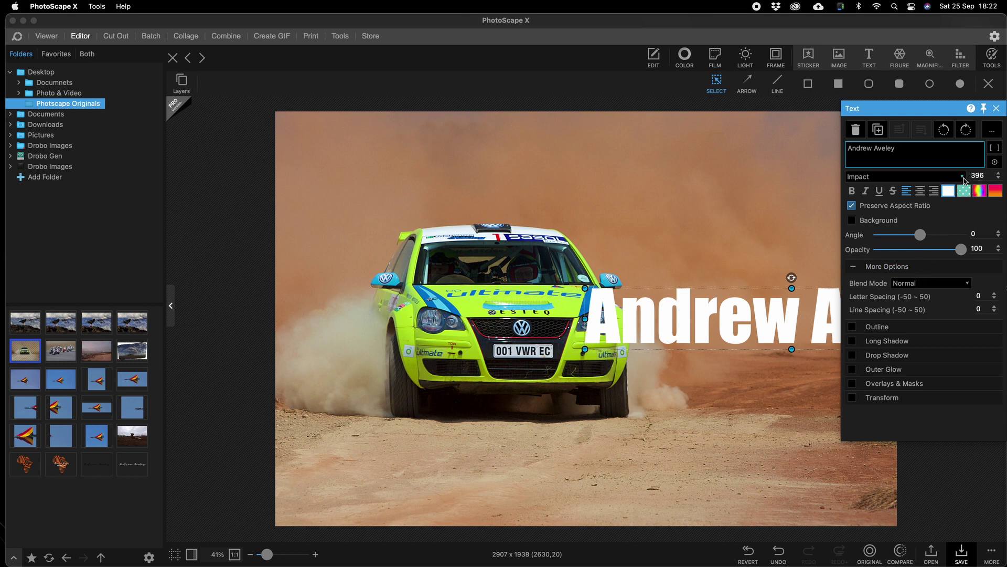
{"action": "left_click", "coordinate": [965, 177]}
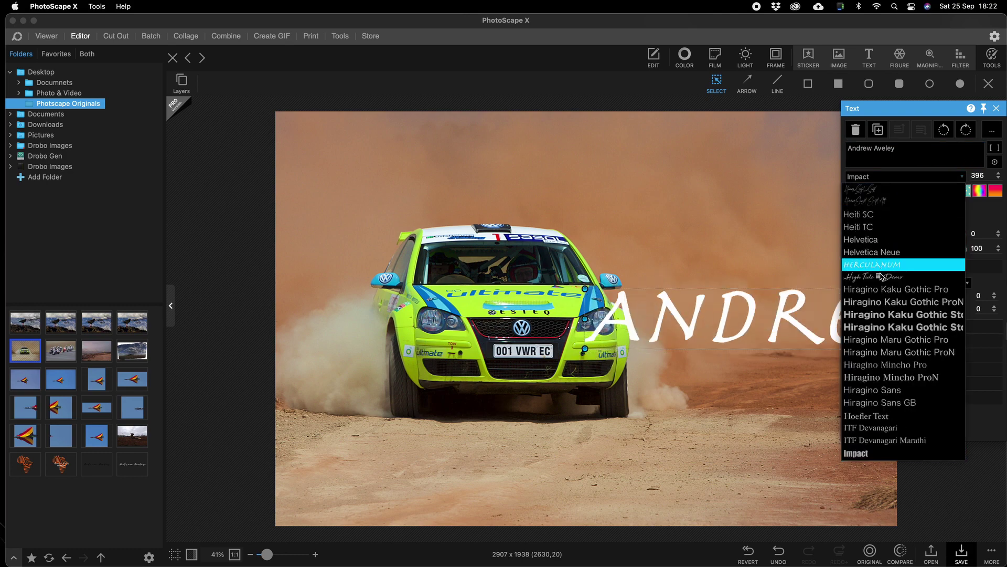
Step: Change the name text's font from Impact to Brush Script MT
{"action": "scroll", "coordinate": [882, 289], "scroll_direction": "down", "scroll_amount": 3}
{"action": "scroll", "coordinate": [882, 288], "scroll_direction": "up", "scroll_amount": 10}
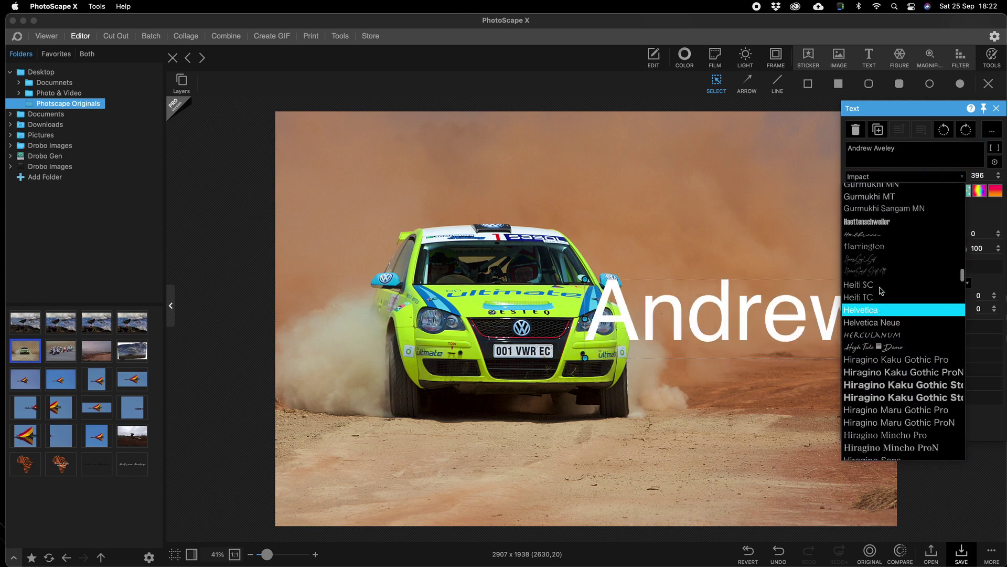
{"action": "scroll", "coordinate": [882, 289], "scroll_direction": "up", "scroll_amount": 15}
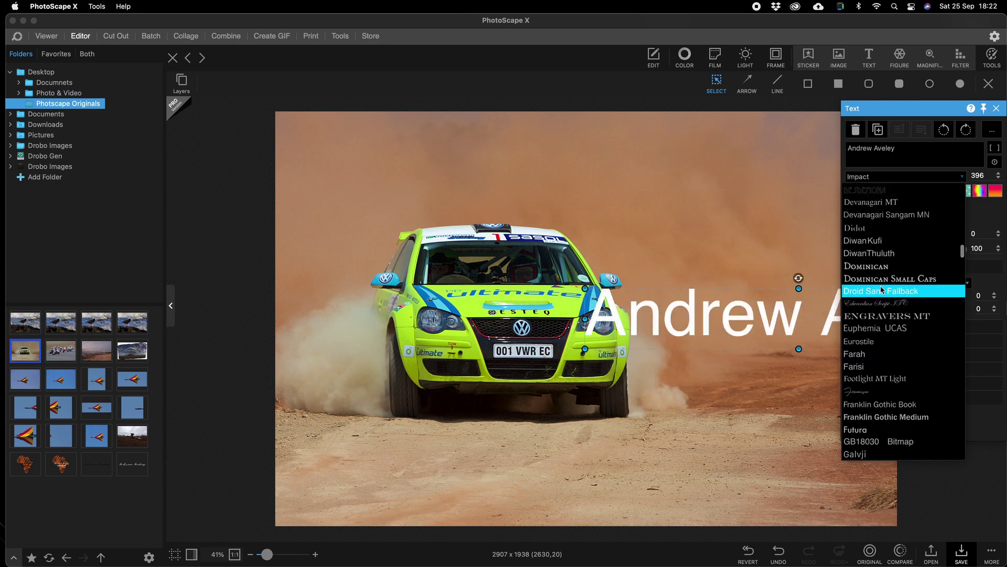
{"action": "scroll", "coordinate": [882, 289], "scroll_direction": "up", "scroll_amount": 5}
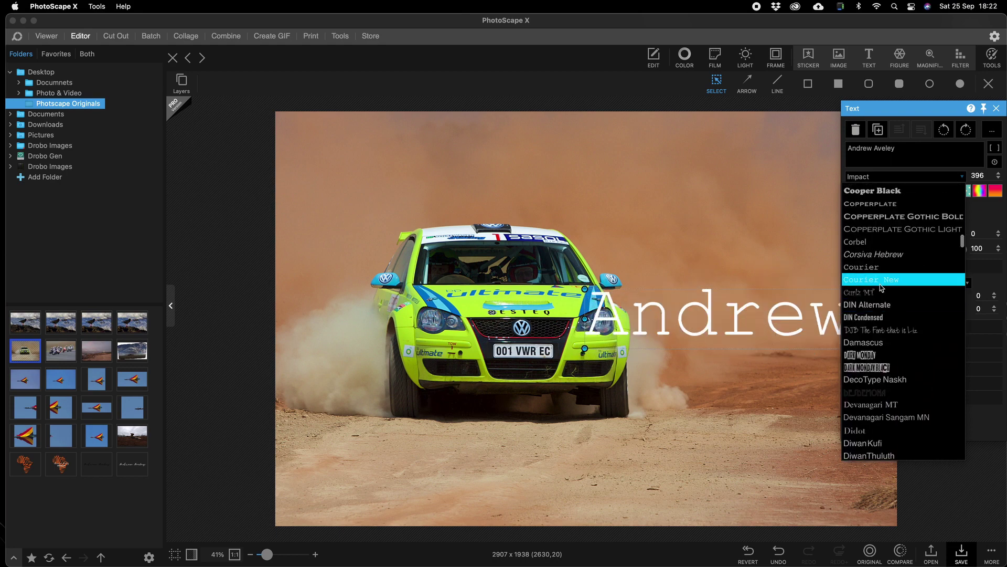
{"action": "scroll", "coordinate": [876, 278], "scroll_direction": "up", "scroll_amount": 5}
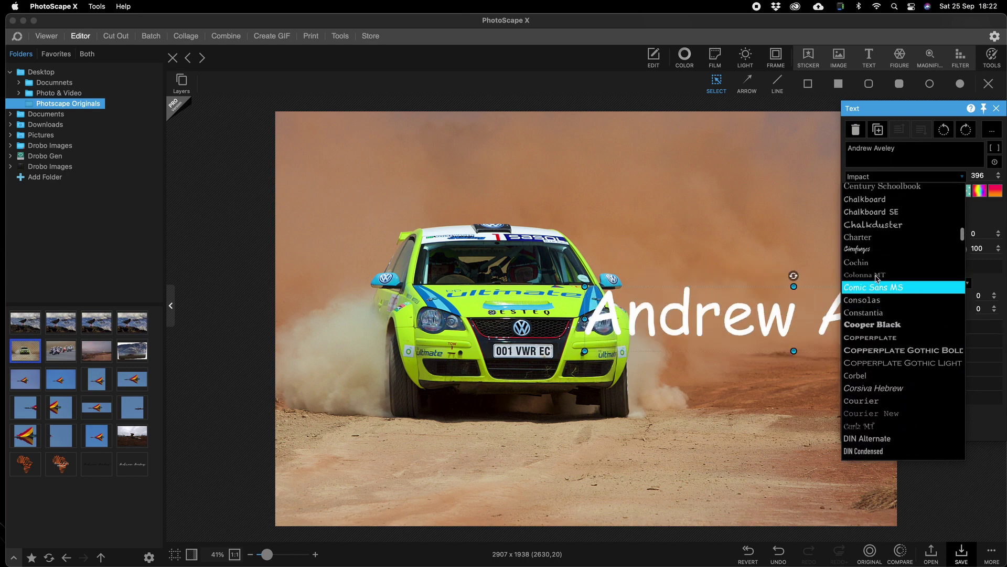
{"action": "scroll", "coordinate": [876, 279], "scroll_direction": "up", "scroll_amount": 6}
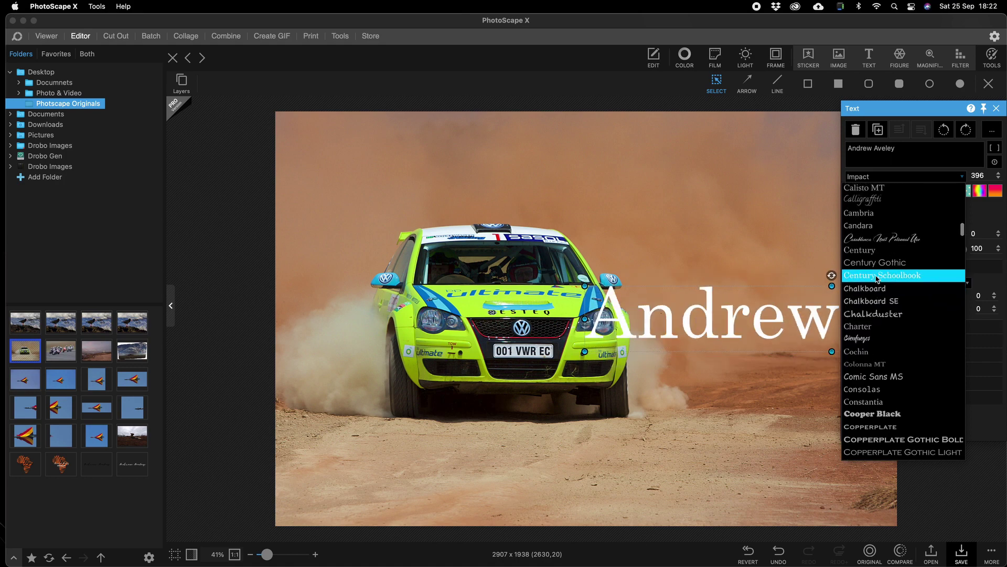
{"action": "scroll", "coordinate": [876, 279], "scroll_direction": "up", "scroll_amount": 4}
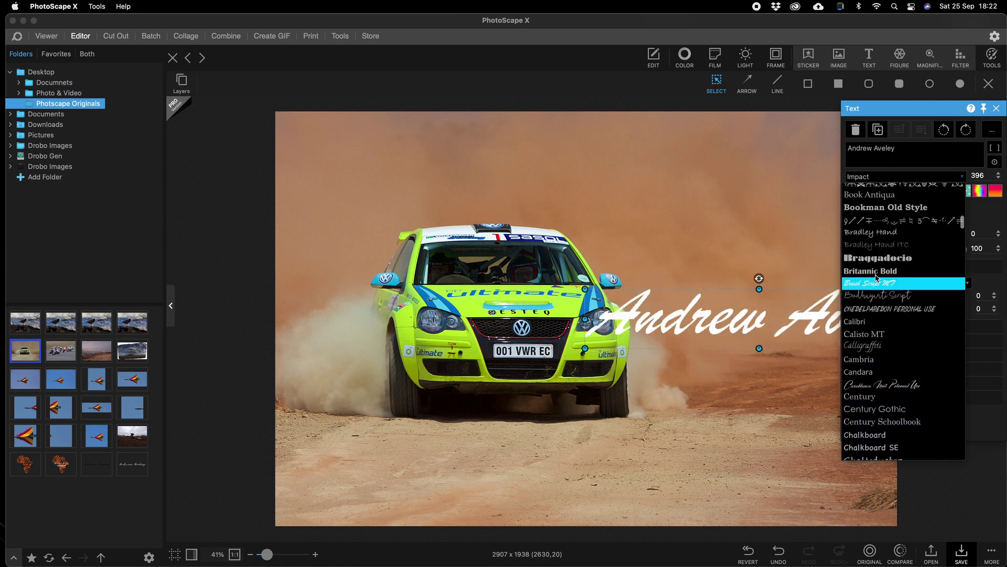
{"action": "scroll", "coordinate": [876, 279], "scroll_direction": "down", "scroll_amount": 2}
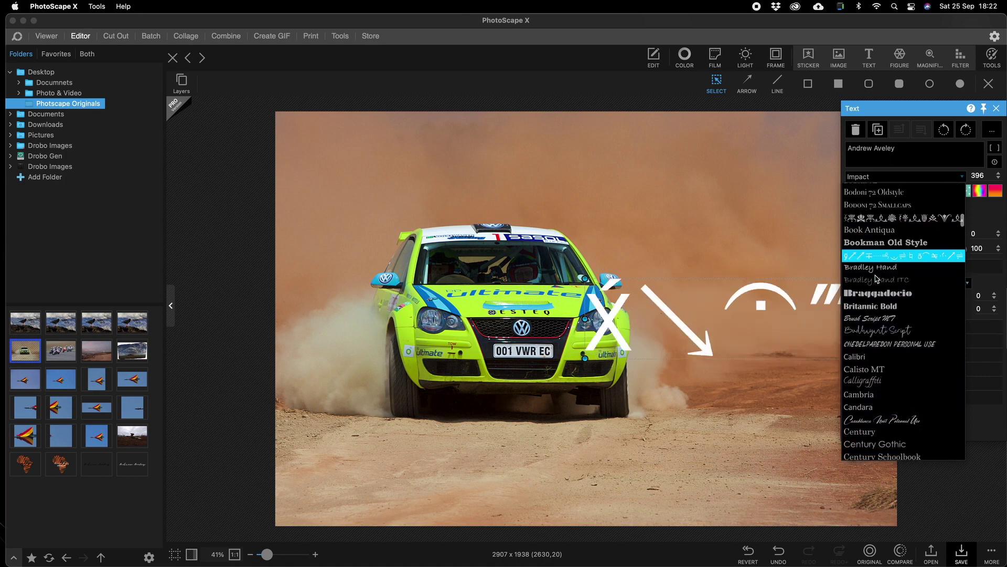
{"action": "left_click", "coordinate": [875, 317]}
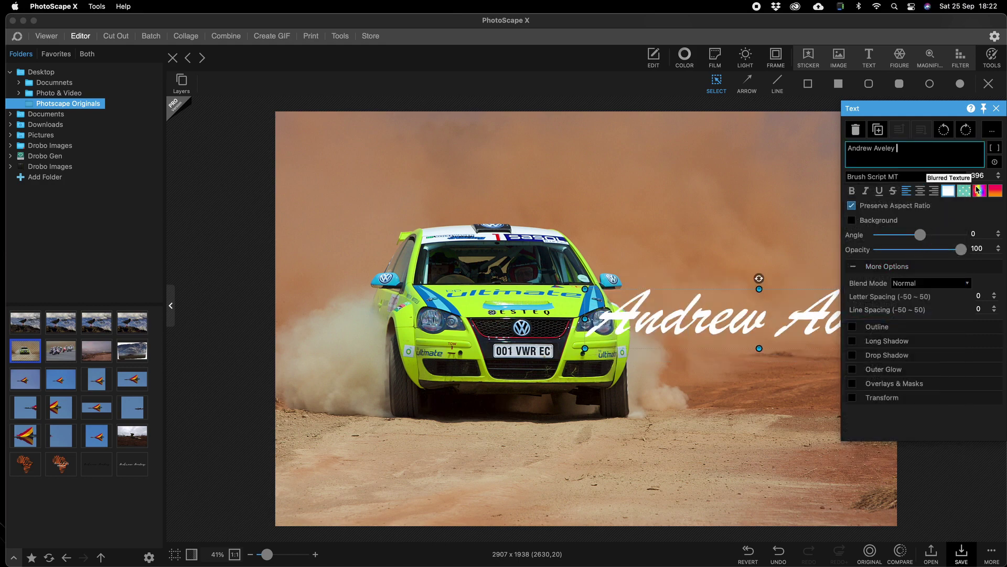
{"action": "left_click", "coordinate": [977, 176]}
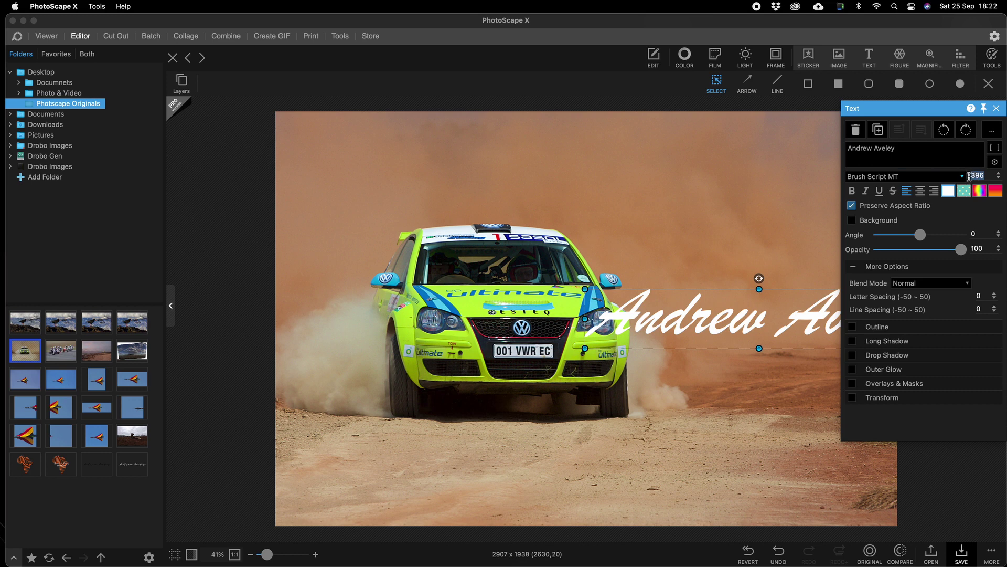
Step: Set the name text to size 200 and prefix it with ©
{"action": "type", "text": "20"}
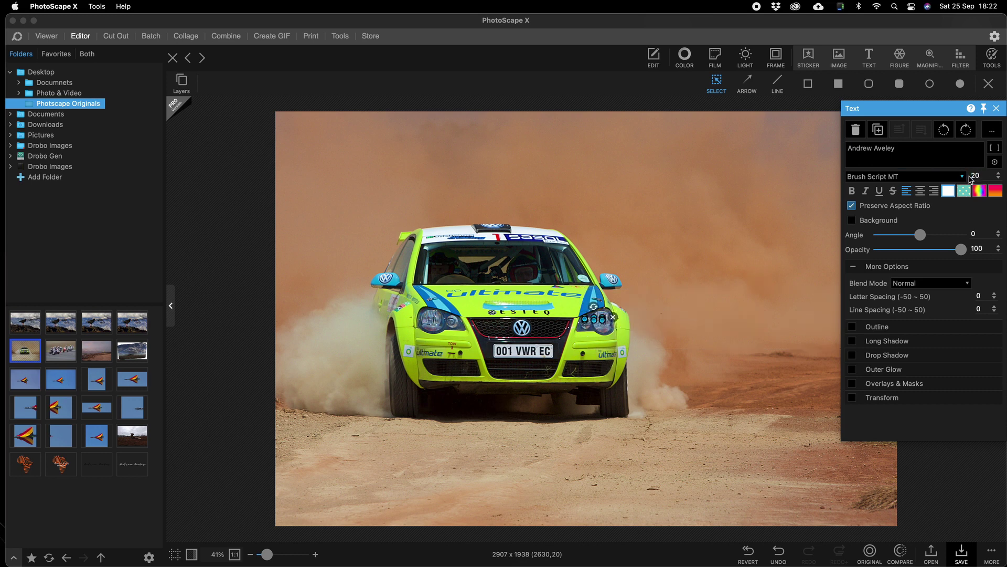
{"action": "type", "text": "0"}
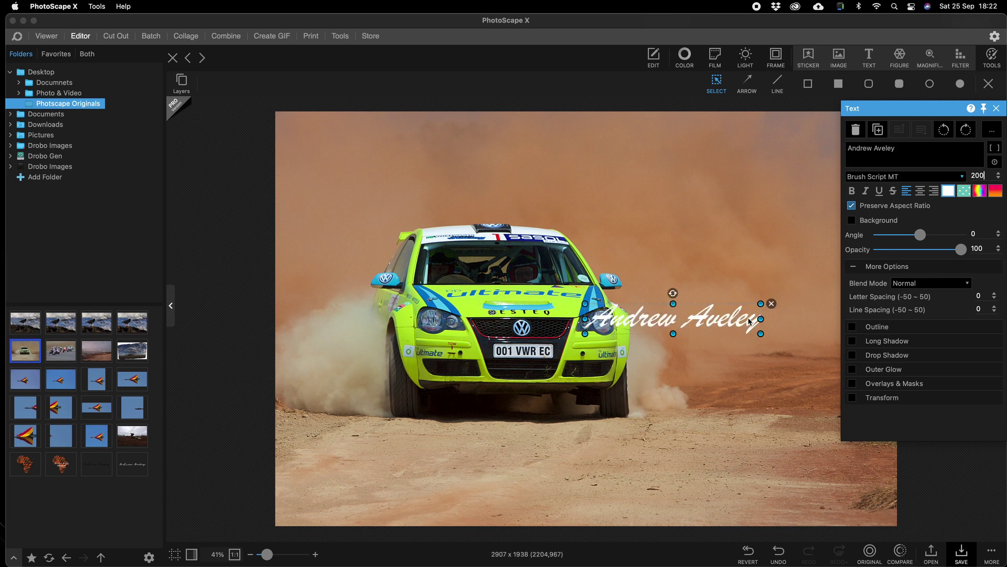
{"action": "left_click_drag", "start_coordinate": [761, 319], "coordinate": [738, 340]}
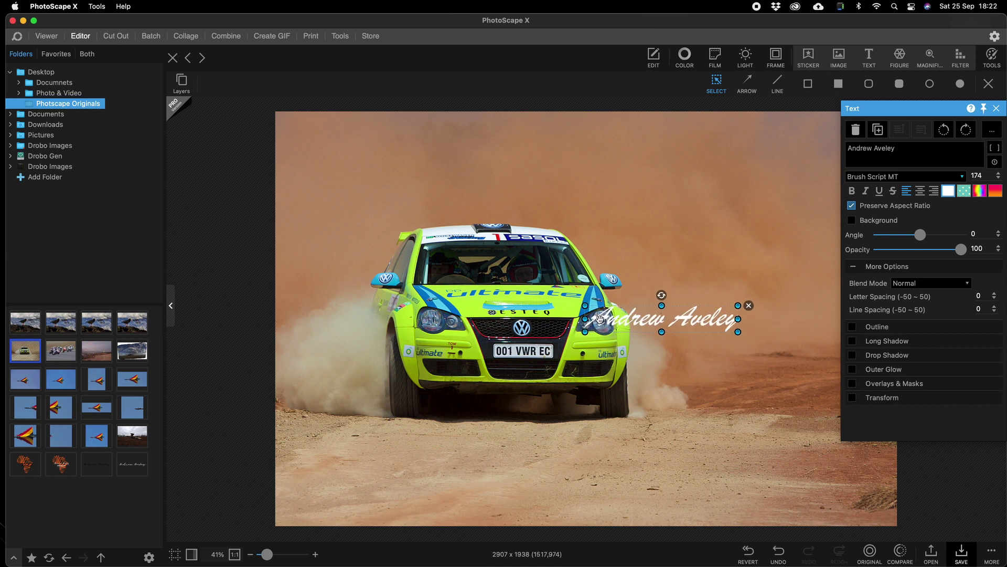
{"action": "left_click", "coordinate": [850, 149]}
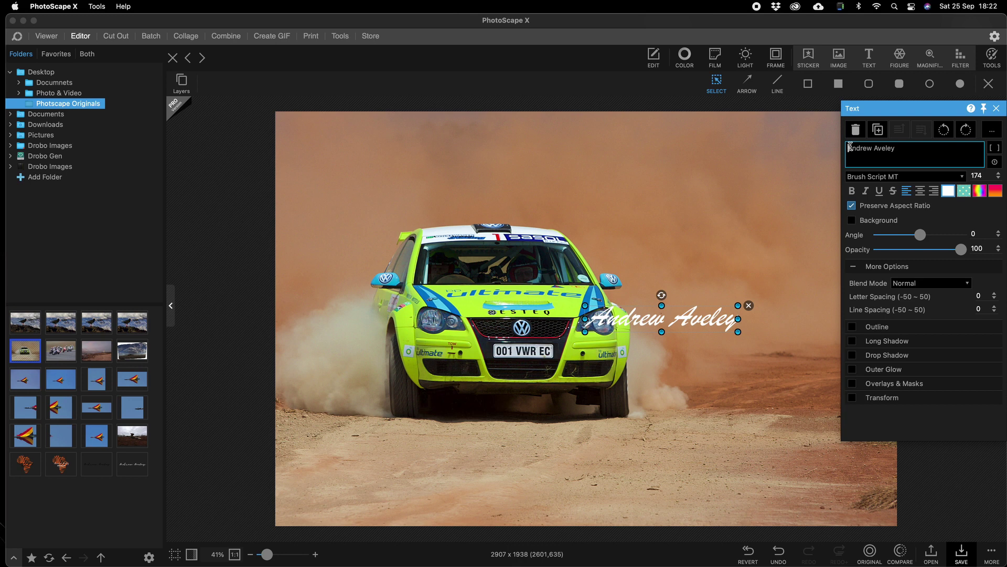
{"action": "type", "text": "©"}
{"action": "type", "text": ")"}
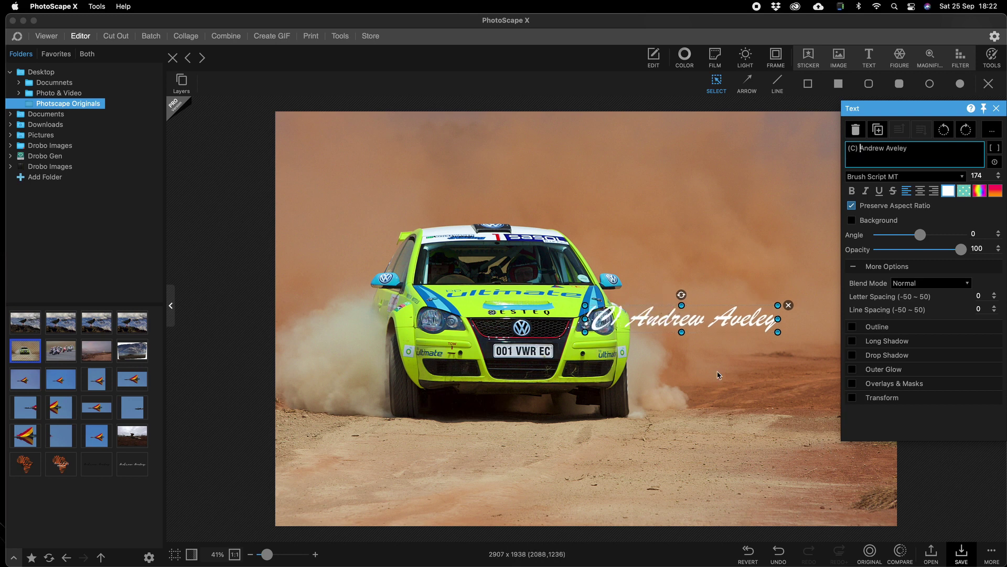
Step: Move the signature to the bottom-left corner and shrink it to size 94
{"action": "left_click_drag", "start_coordinate": [646, 322], "coordinate": [380, 498]}
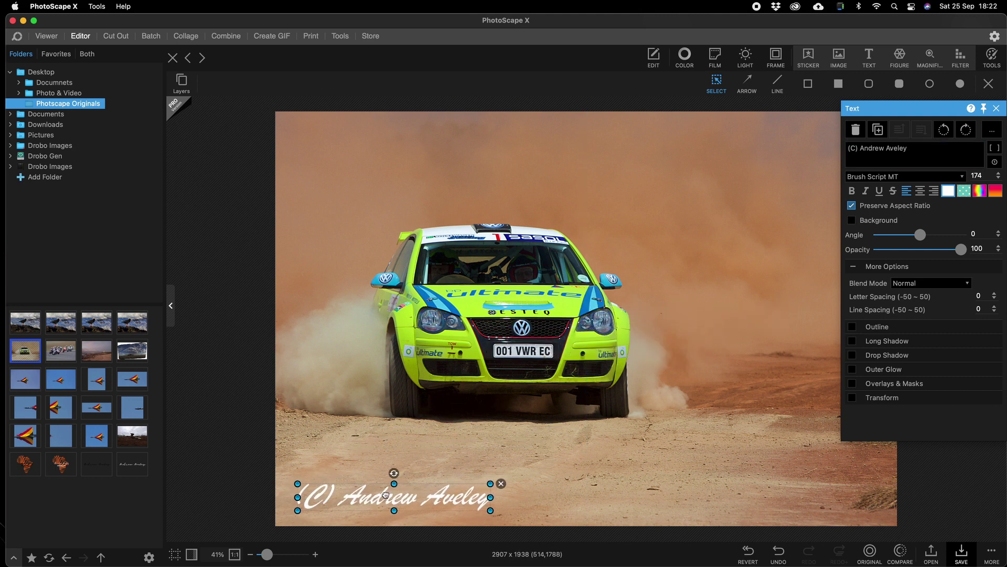
{"action": "left_click_drag", "start_coordinate": [489, 484], "coordinate": [412, 496]}
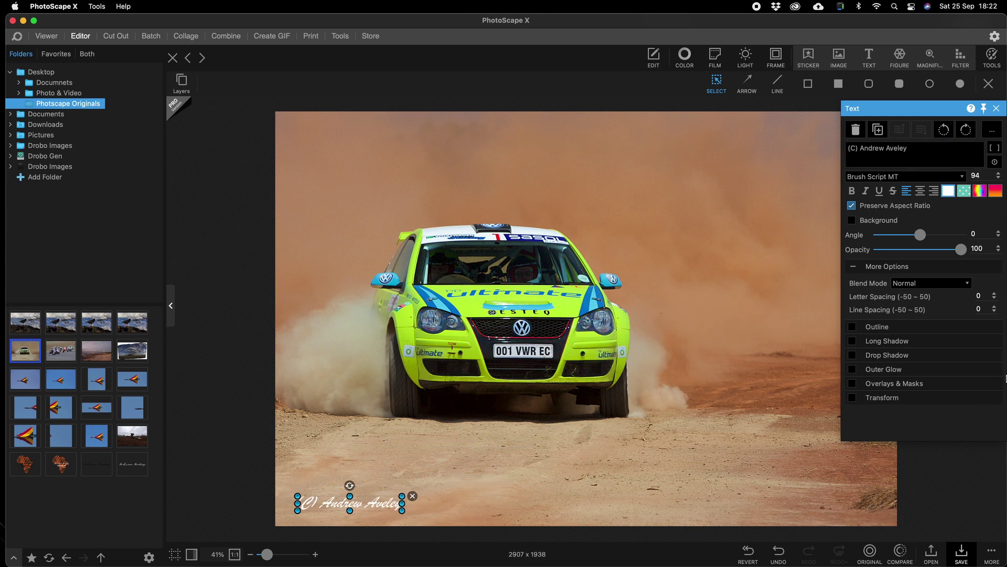
{"action": "left_click", "coordinate": [983, 473]}
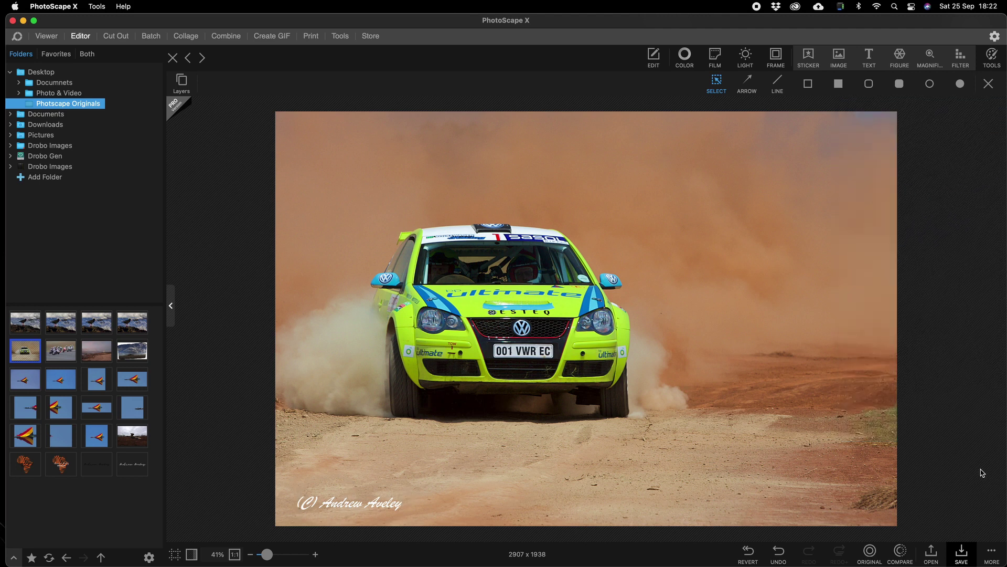
Step: Undo all the text edits until the signature text object is removed entirely
{"action": "left_click", "coordinate": [789, 555]}
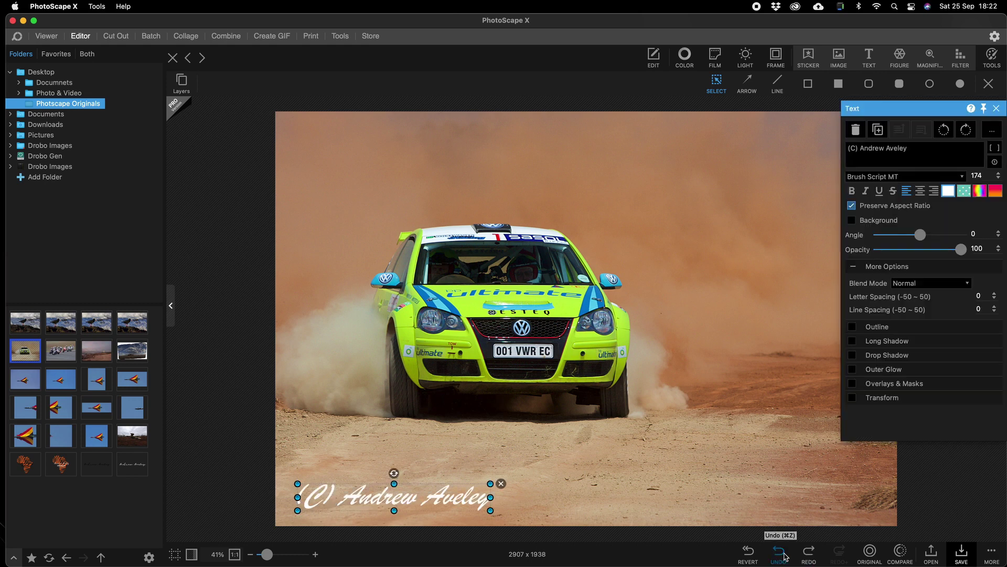
{"action": "left_click", "coordinate": [786, 556]}
{"action": "left_click", "coordinate": [786, 556]}
{"action": "left_click", "coordinate": [786, 556]}
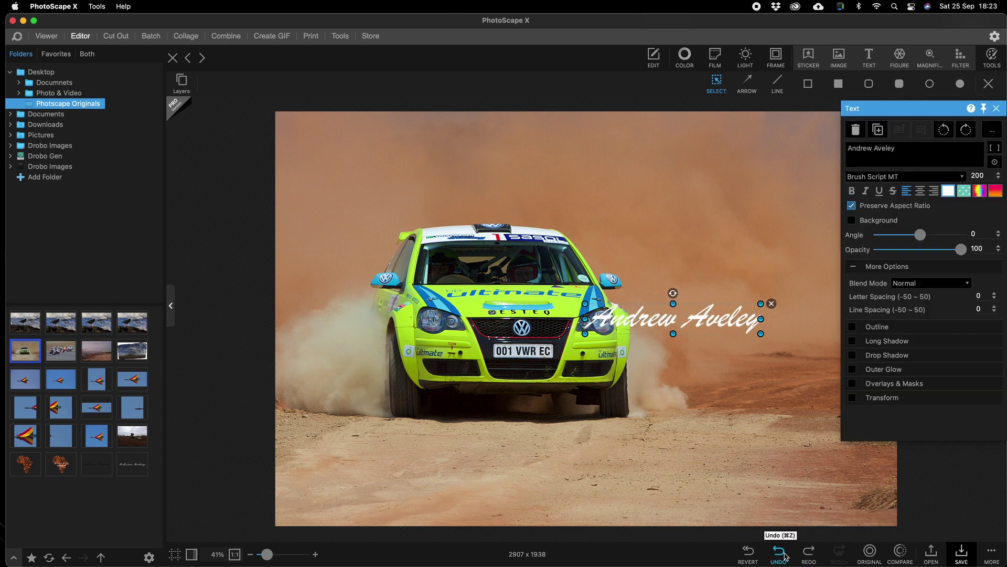
{"action": "left_click", "coordinate": [786, 557]}
{"action": "left_click", "coordinate": [786, 557]}
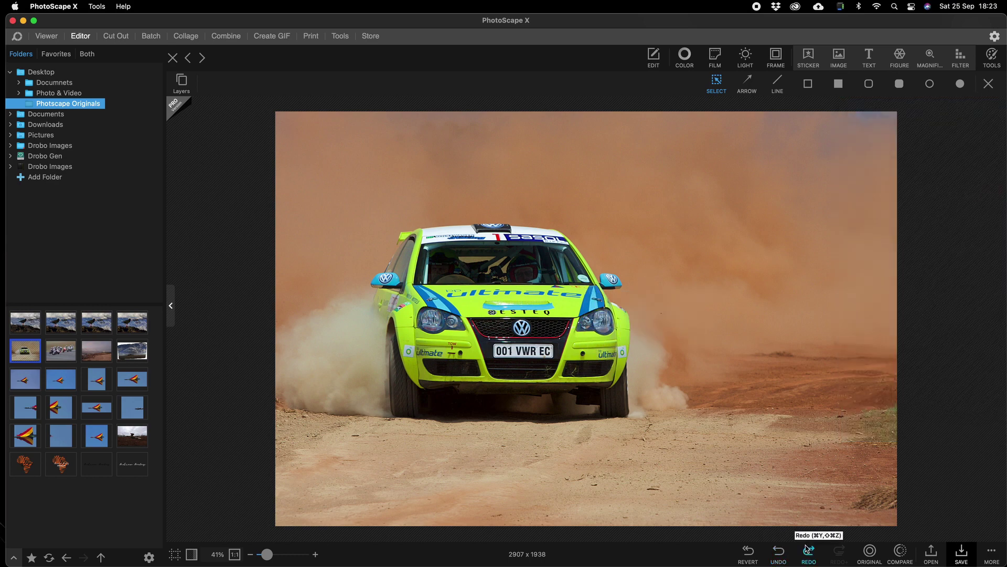
{"action": "left_click", "coordinate": [846, 59]}
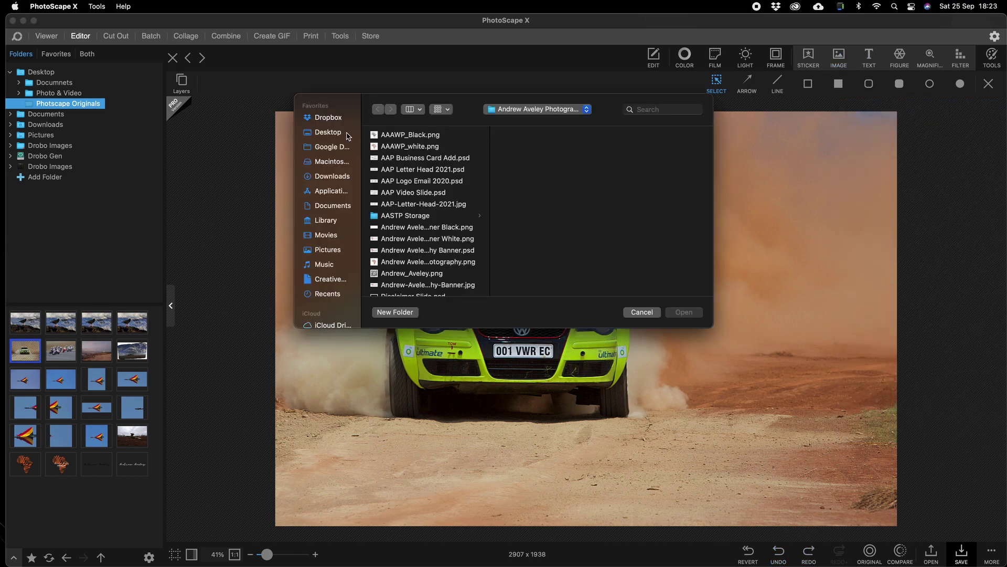
Step: Insert AA Print Sig WHT.png from the Desktop's Photscape Originals folder onto the photo
{"action": "left_click", "coordinate": [340, 132]}
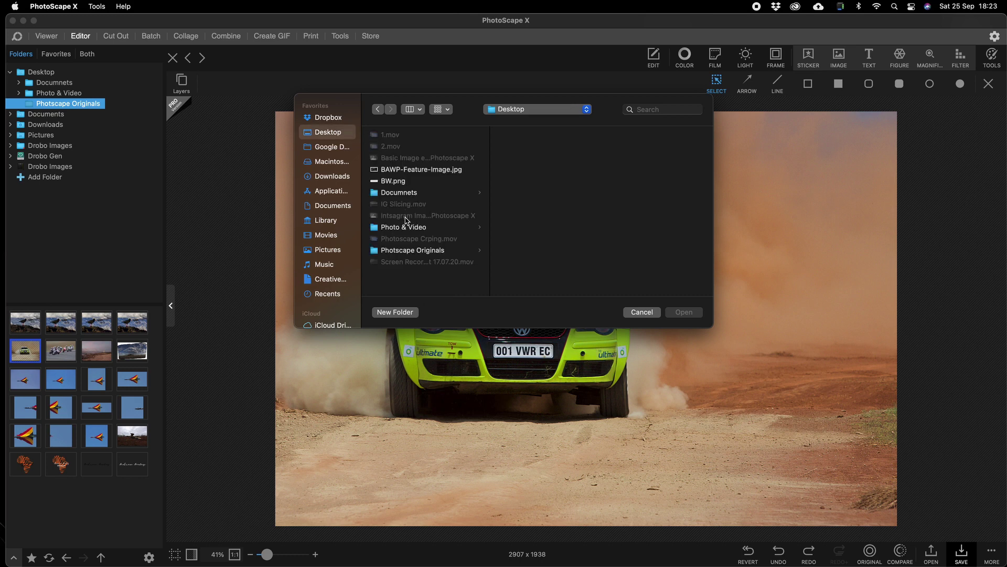
{"action": "left_click", "coordinate": [408, 250]}
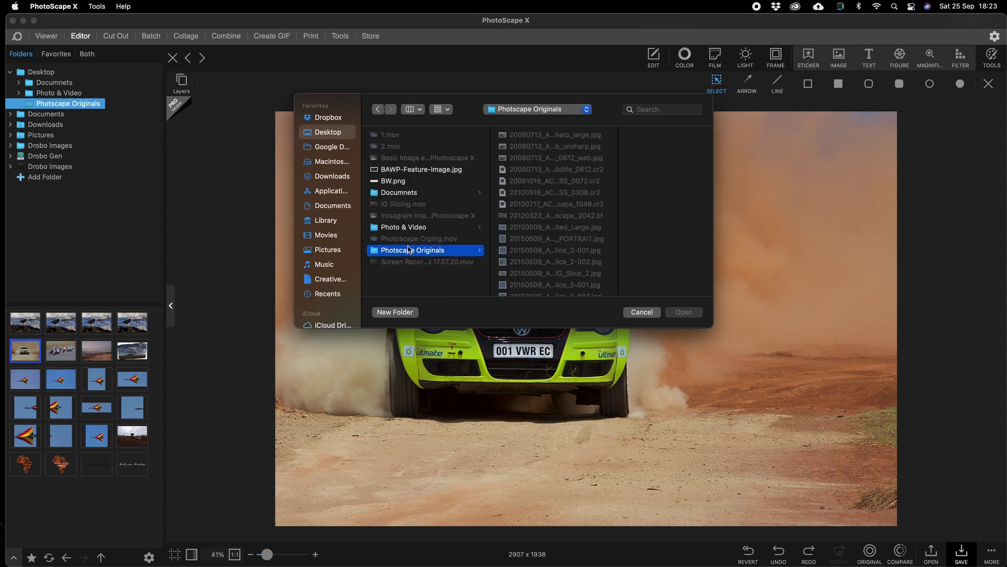
{"action": "scroll", "coordinate": [551, 231], "scroll_direction": "down", "scroll_amount": 5}
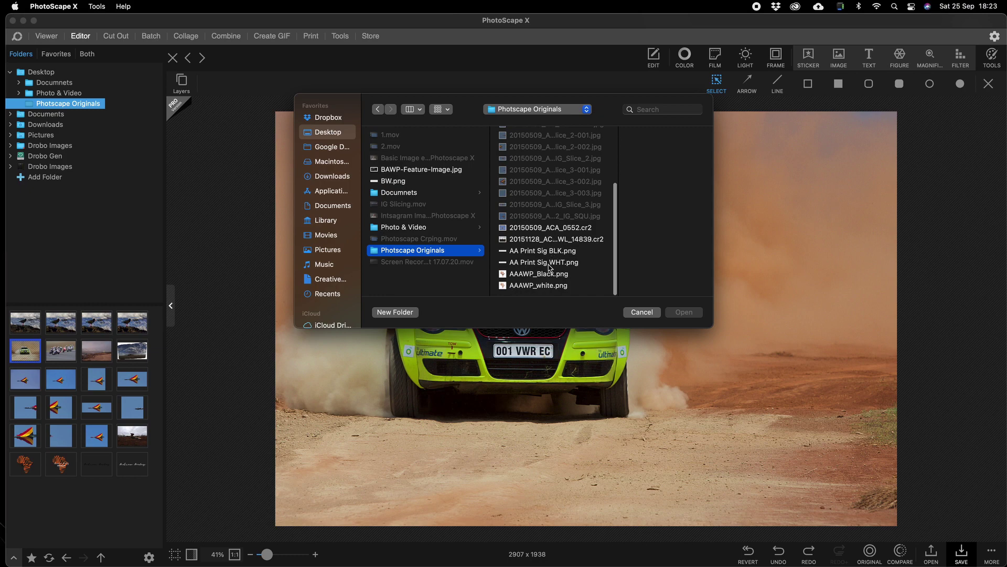
{"action": "double_click", "coordinate": [548, 264]}
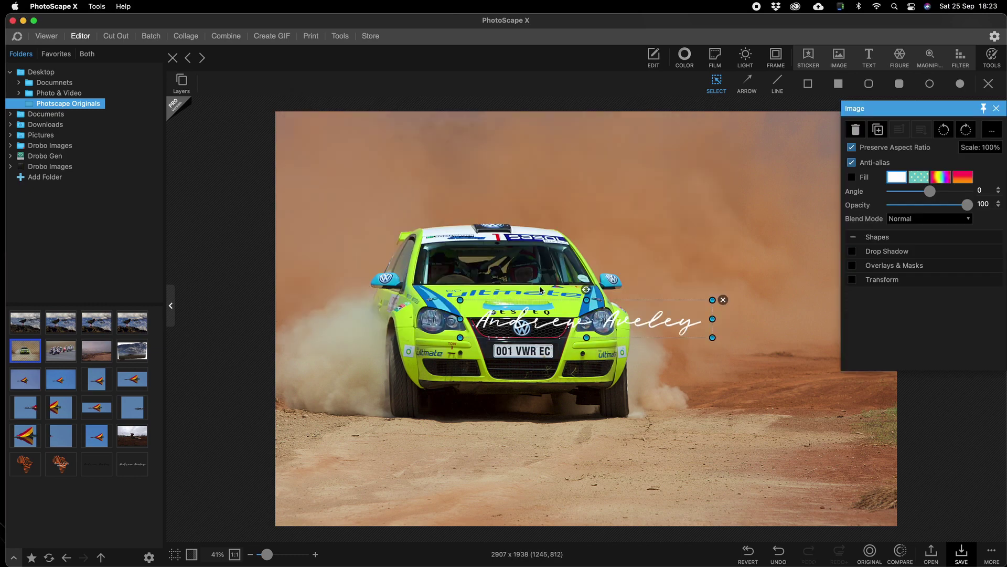
Step: Scale the white signature to about 51% and place it bottom-right
{"action": "mouse_move", "coordinate": [529, 303]}
{"action": "left_mouse_down"}
{"action": "mouse_move", "coordinate": [510, 370]}
{"action": "mouse_move", "coordinate": [408, 448]}
{"action": "left_mouse_up"}
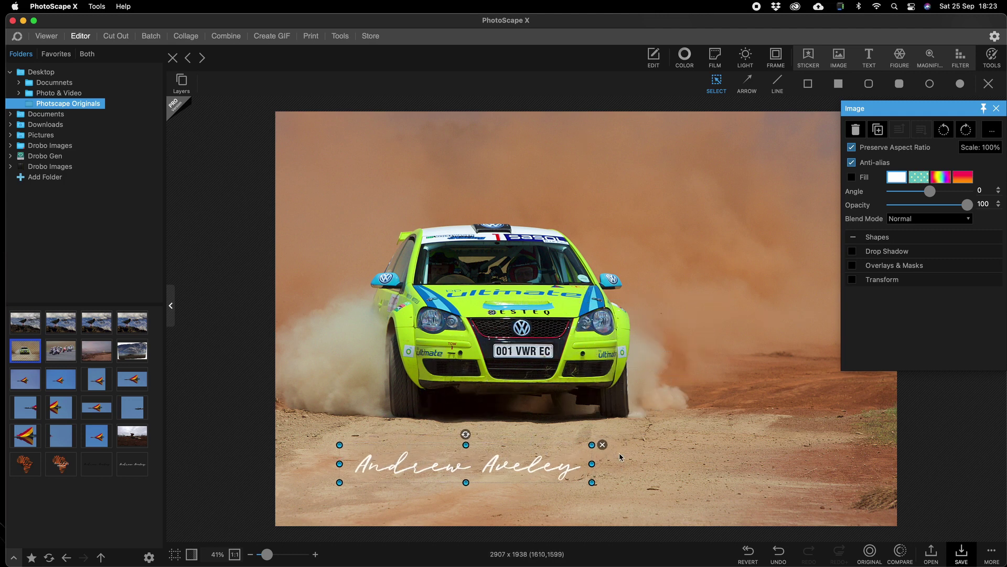
{"action": "left_click_drag", "start_coordinate": [593, 445], "coordinate": [472, 461]}
{"action": "left_click_drag", "start_coordinate": [414, 473], "coordinate": [806, 503]}
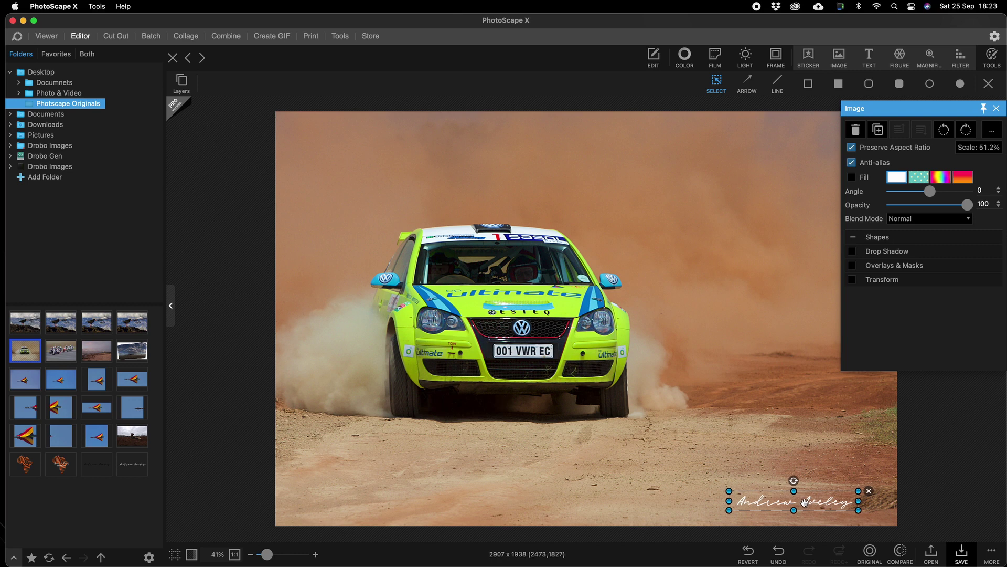
{"action": "left_click", "coordinate": [951, 496]}
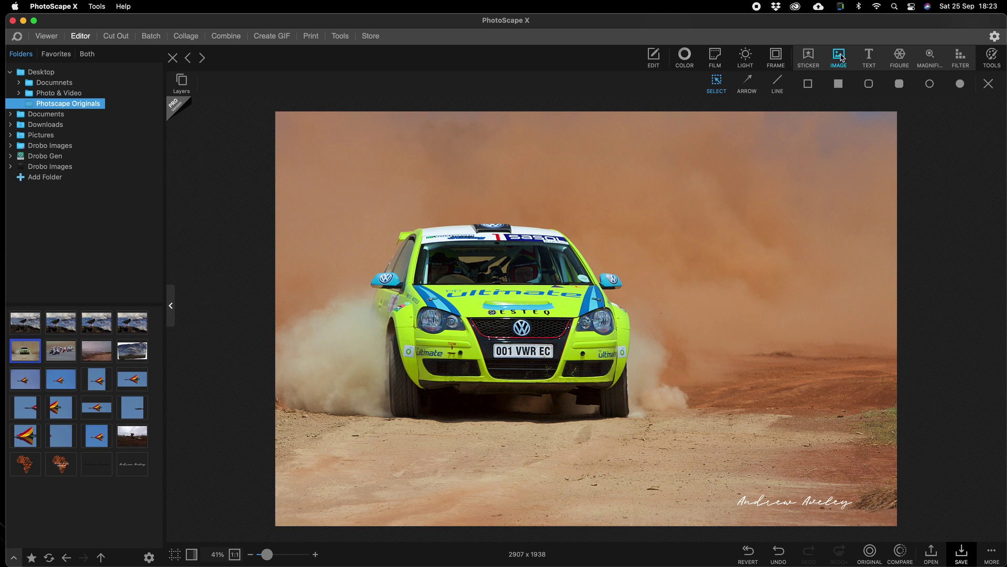
{"action": "left_click", "coordinate": [839, 56]}
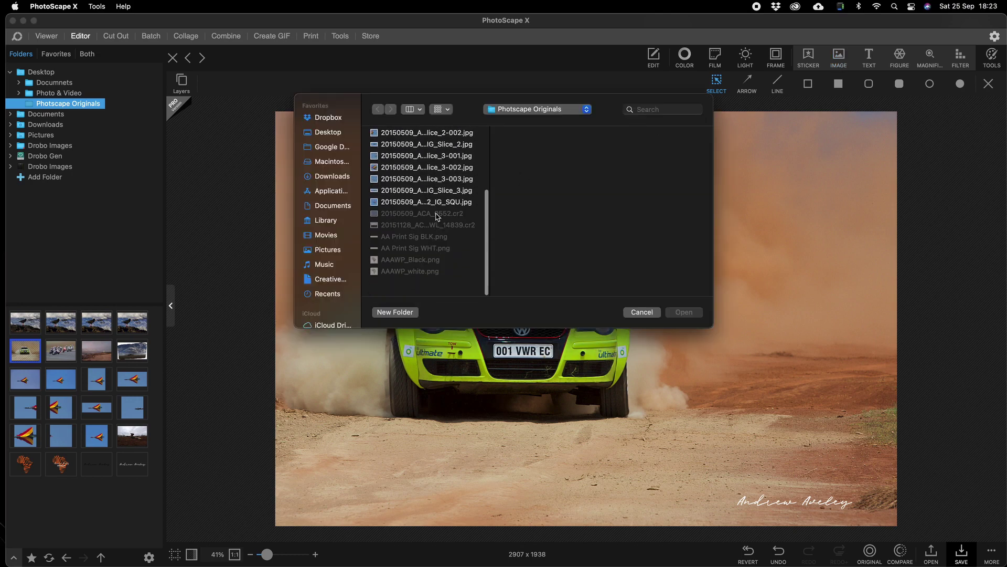
Step: Insert AAAWP_Black.png and place the orange Africa logo in the bottom-left corner
{"action": "scroll", "coordinate": [436, 217], "scroll_direction": "up", "scroll_amount": 1}
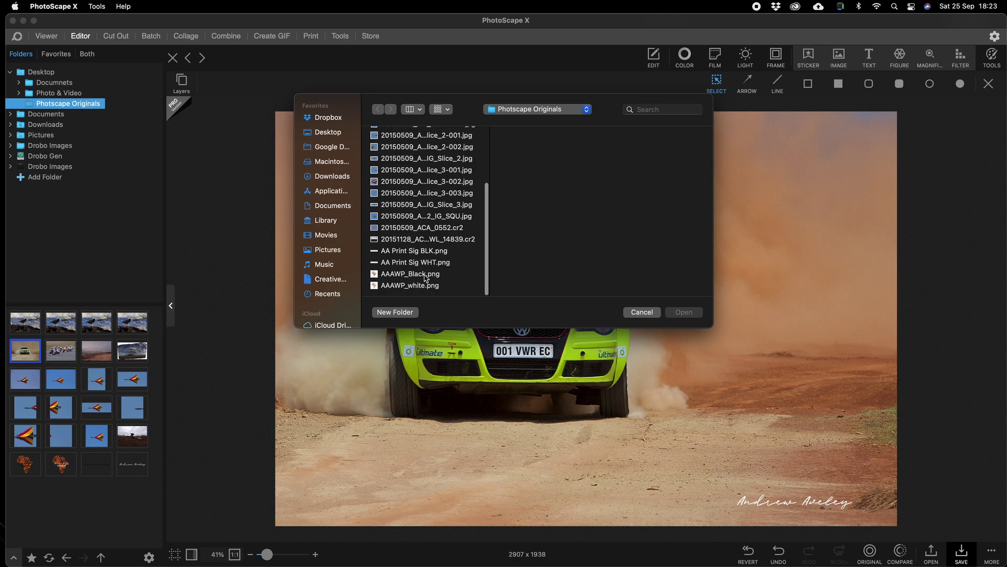
{"action": "left_click", "coordinate": [426, 278]}
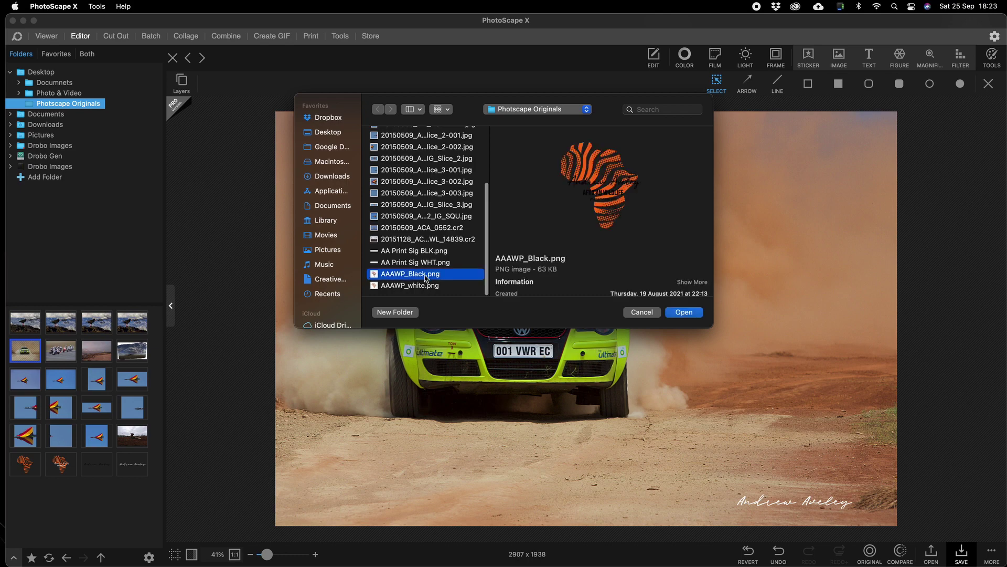
{"action": "left_click", "coordinate": [683, 312]}
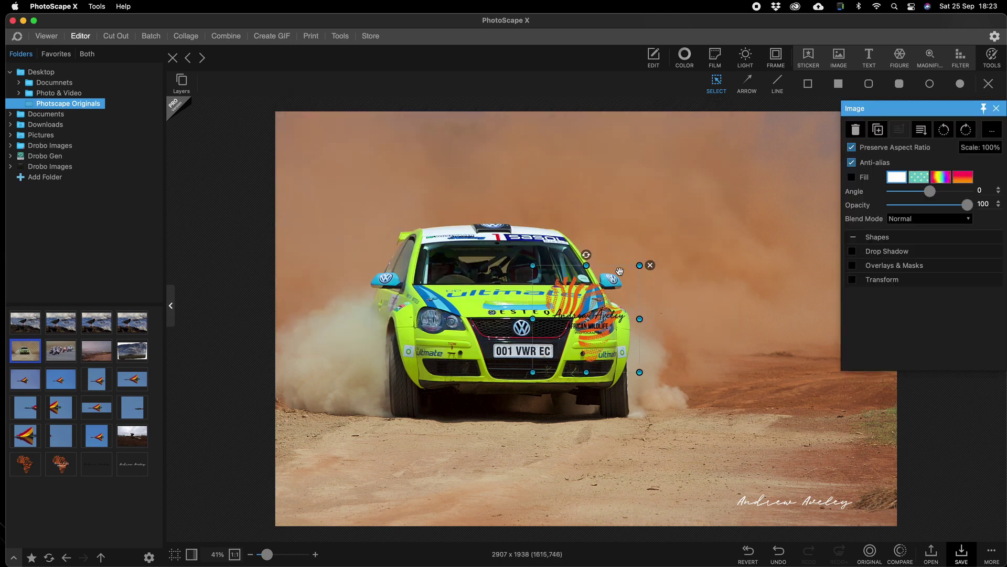
{"action": "left_click_drag", "start_coordinate": [615, 281], "coordinate": [343, 467]}
{"action": "left_click", "coordinate": [941, 425]}
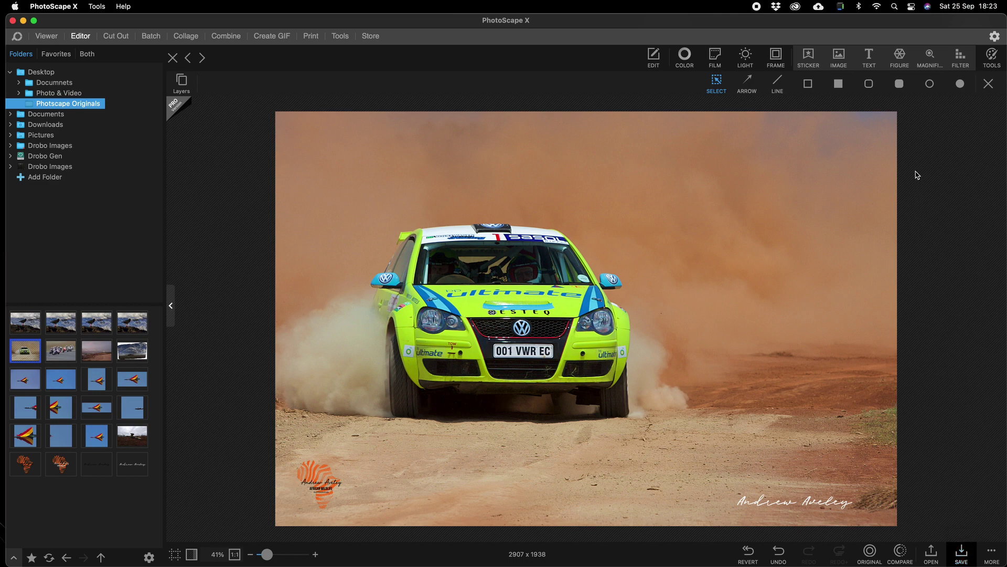
{"action": "left_click", "coordinate": [660, 64]}
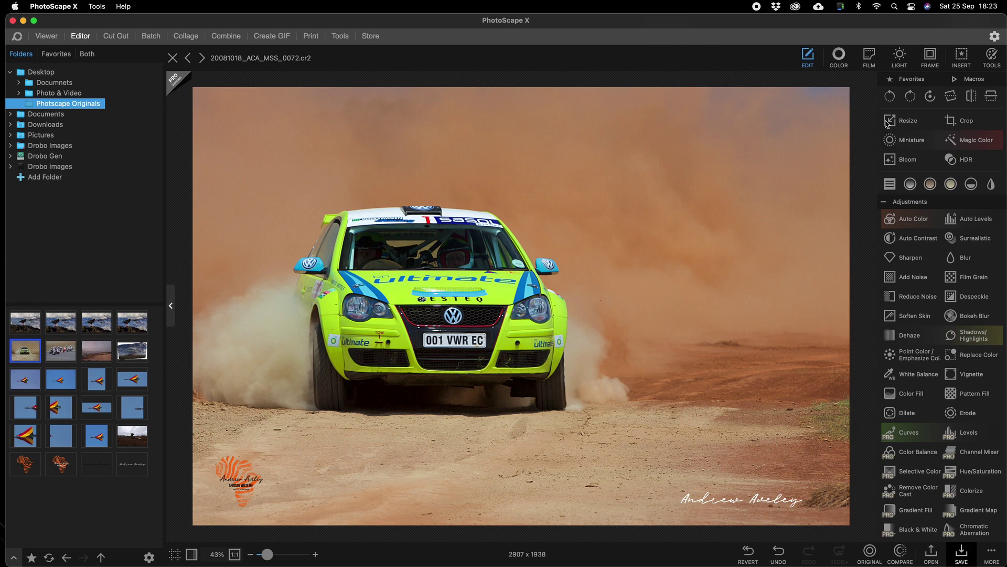
Step: Resize the photo to 1920 × 1280 px with aspect ratio preserved
{"action": "left_click", "coordinate": [901, 122]}
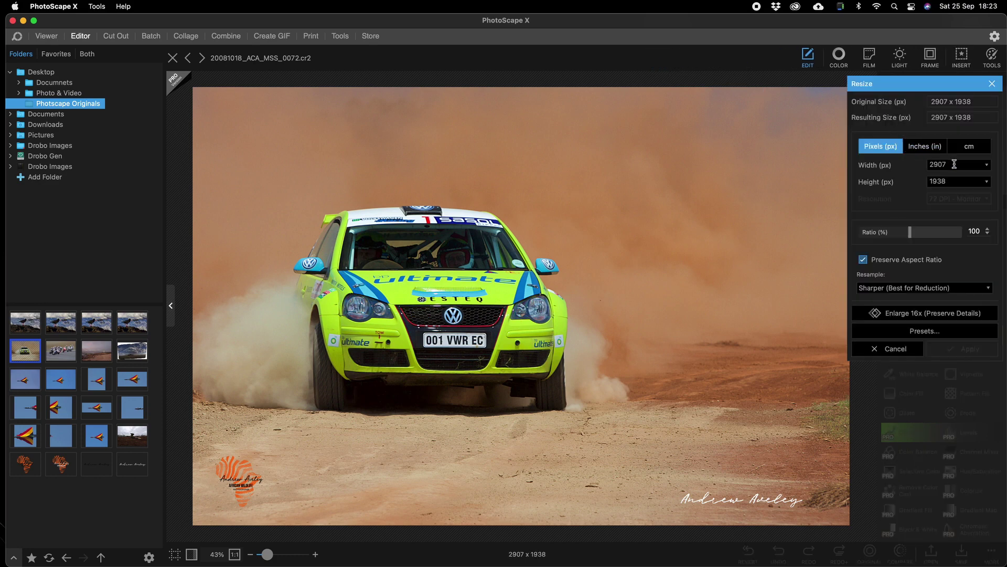
{"action": "left_click_drag", "start_coordinate": [954, 164], "coordinate": [909, 165]}
{"action": "type", "text": "19"}
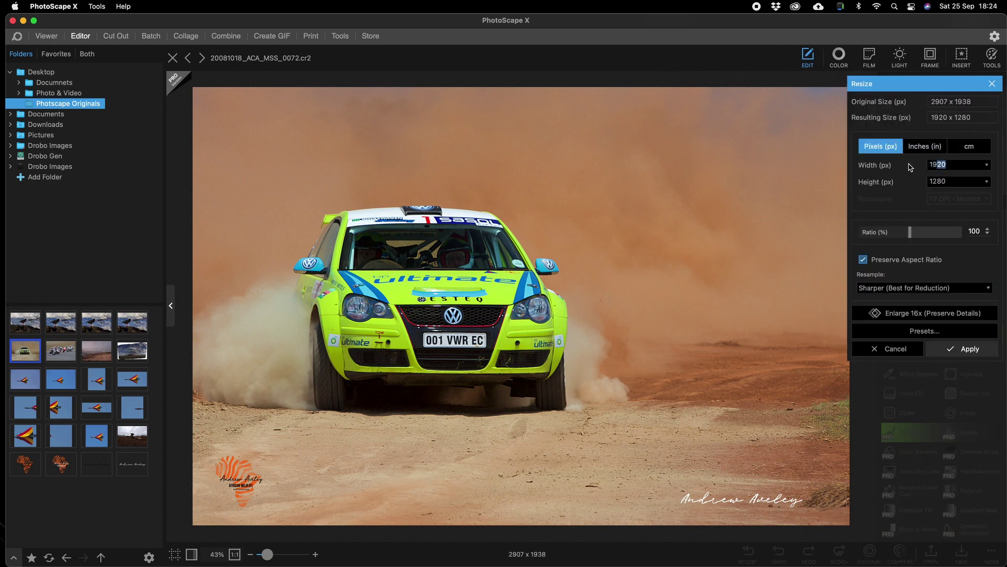
{"action": "left_click", "coordinate": [968, 347]}
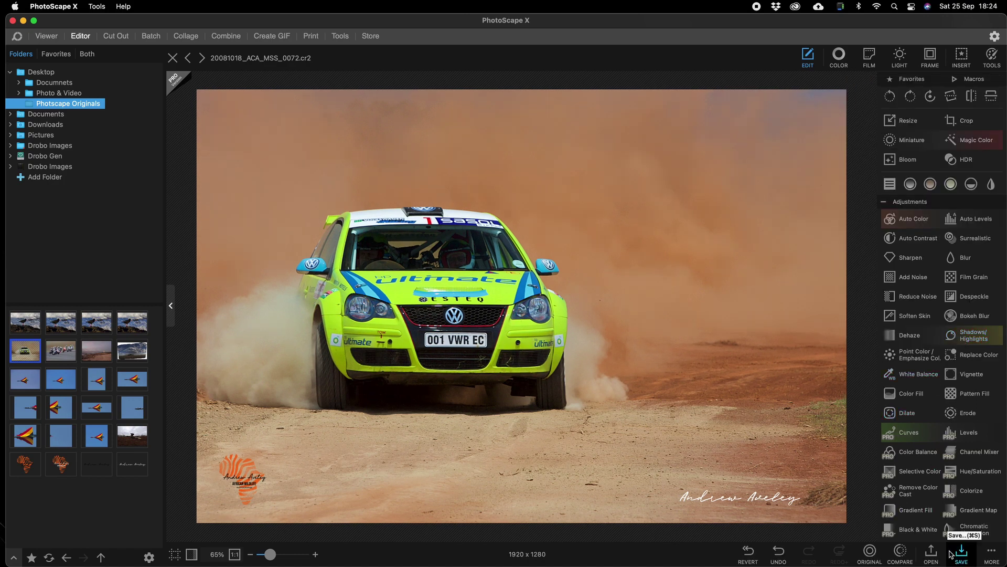
{"action": "left_click", "coordinate": [961, 553]}
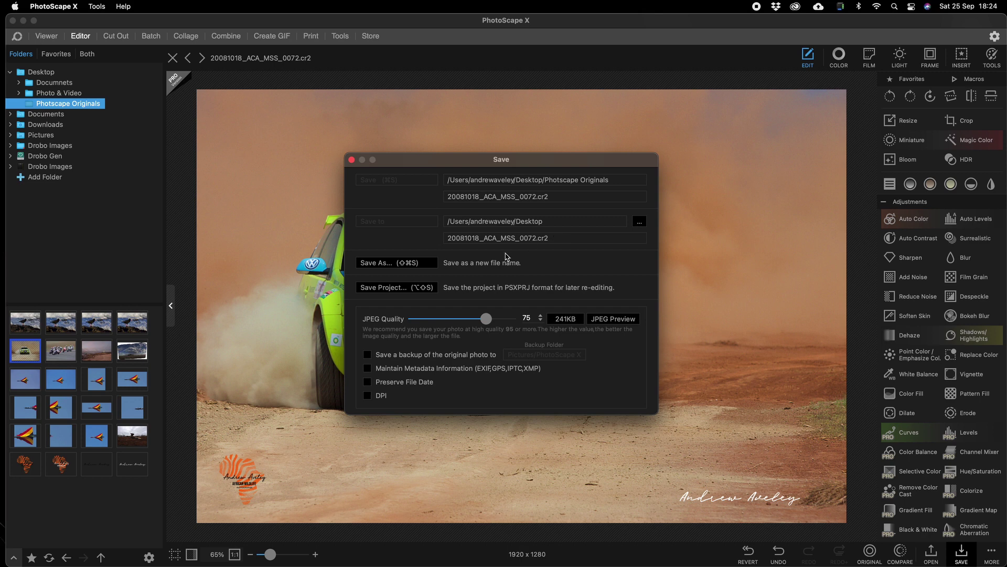
Step: Save as JPEG 20081018_ACA_MSS_0072_Web_WM.jpg in Photscape Originals, then minimize PhotoScape X
{"action": "left_click", "coordinate": [383, 262]}
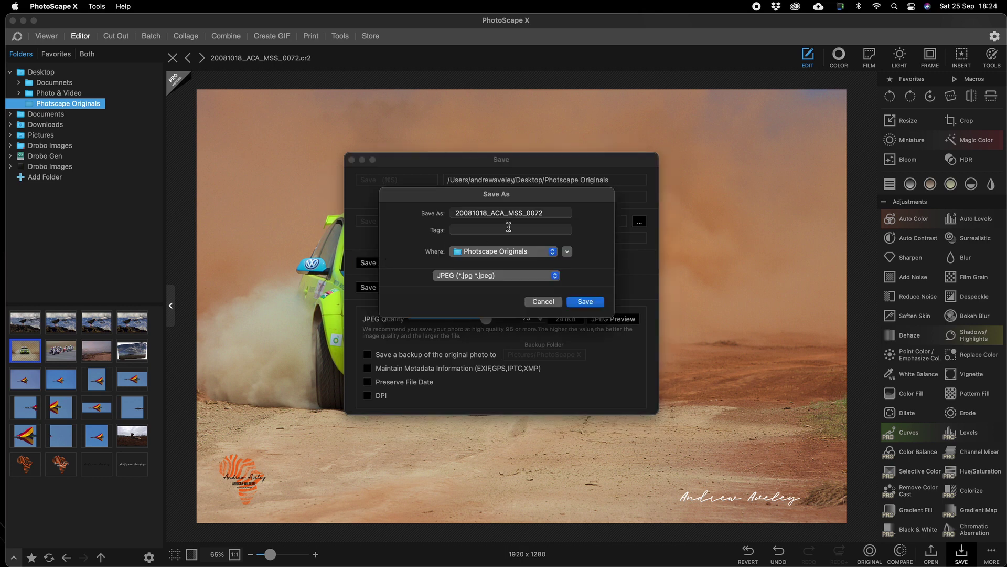
{"action": "left_click", "coordinate": [545, 213]}
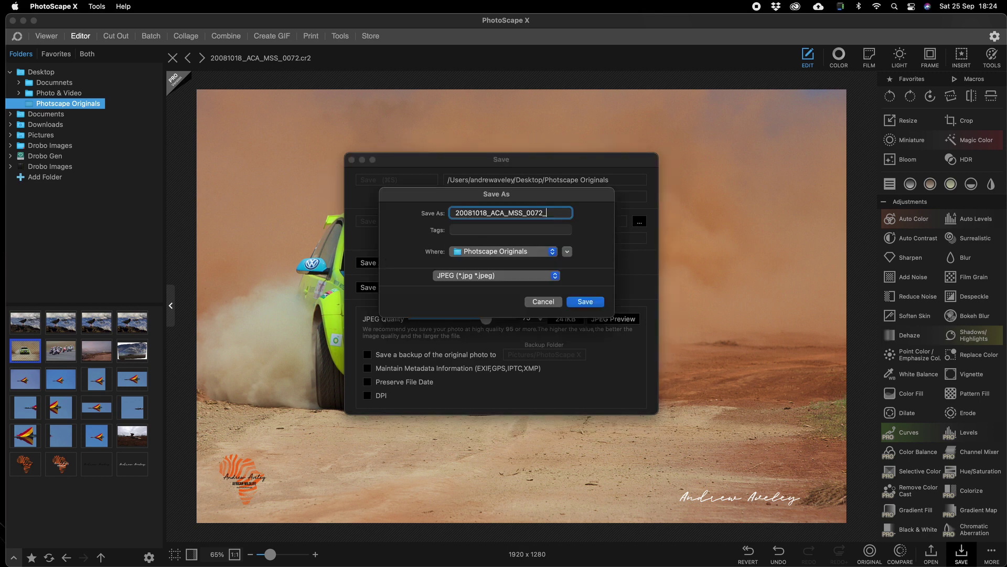
{"action": "type", "text": "_Web_WM"}
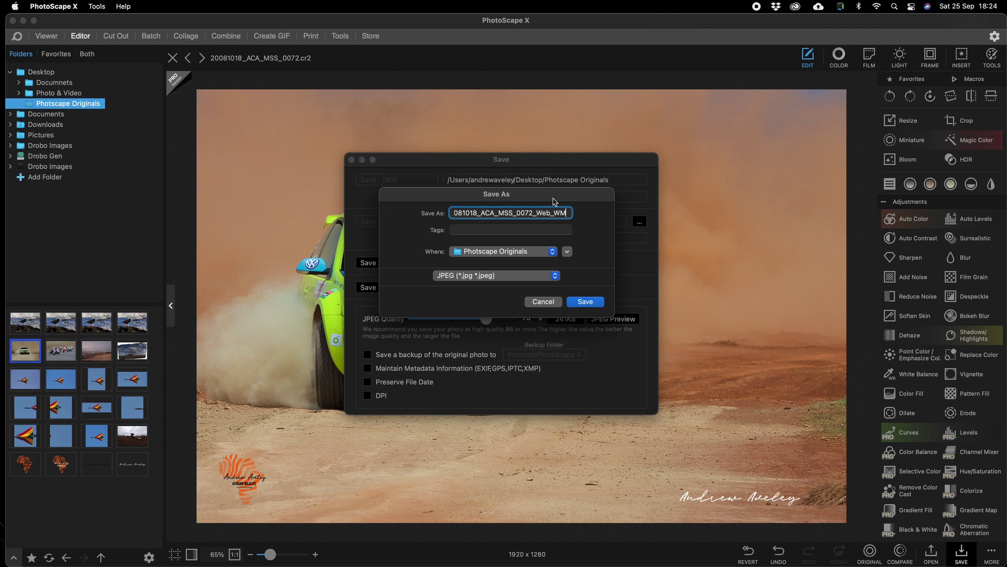
{"action": "left_click_drag", "start_coordinate": [551, 193], "coordinate": [503, 119]}
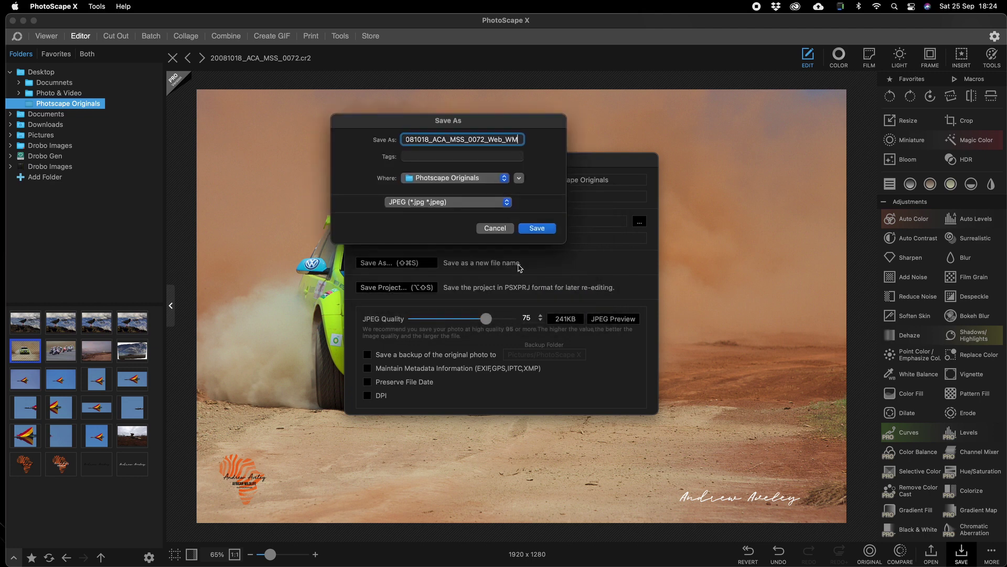
{"action": "left_click", "coordinate": [535, 227]}
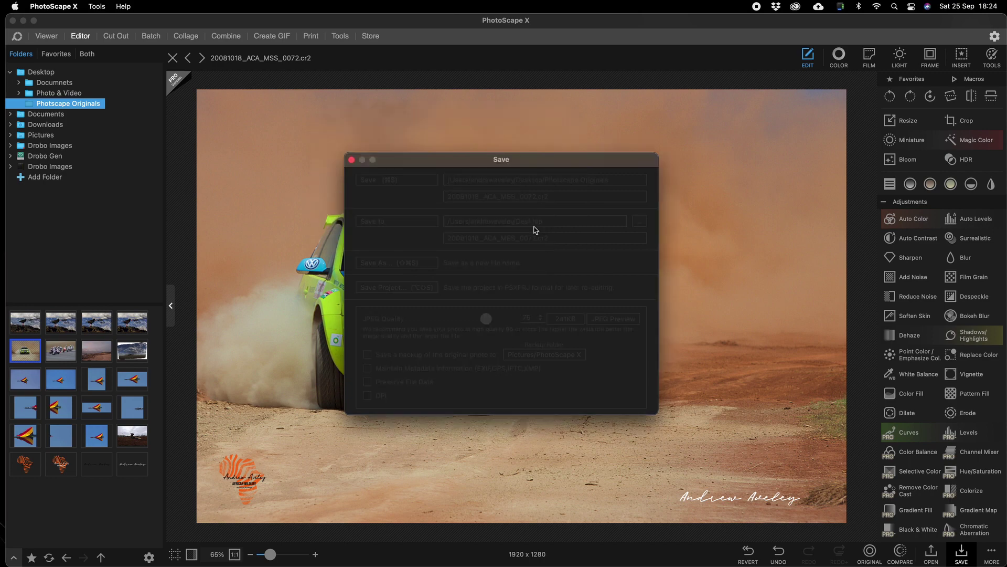
{"action": "left_click", "coordinate": [23, 21]}
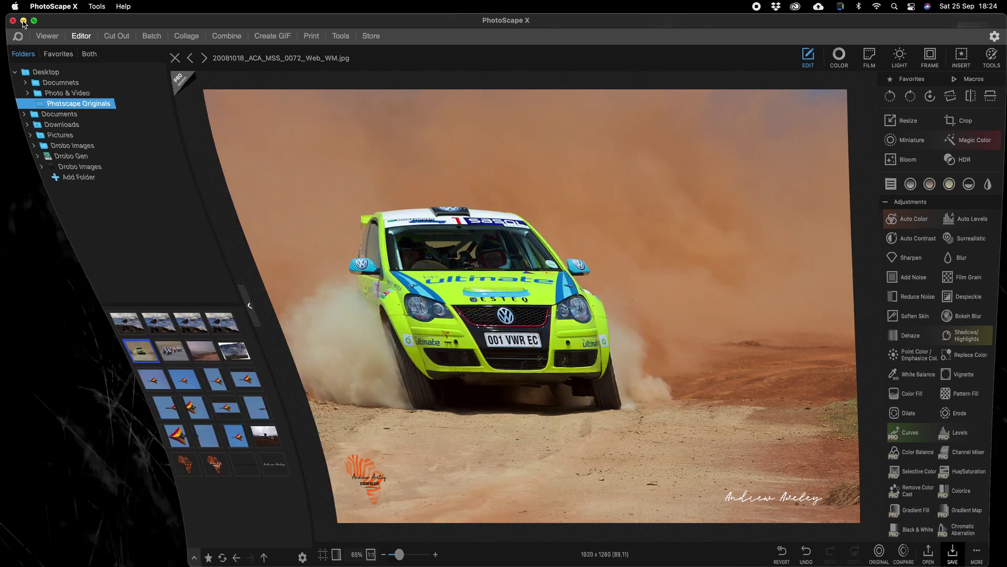
Step: Open Photscape Originals, widen the name column, and open 20081018_ACA_MSS_0072_Web_WM.jpg
{"action": "double_click", "coordinate": [55, 79]}
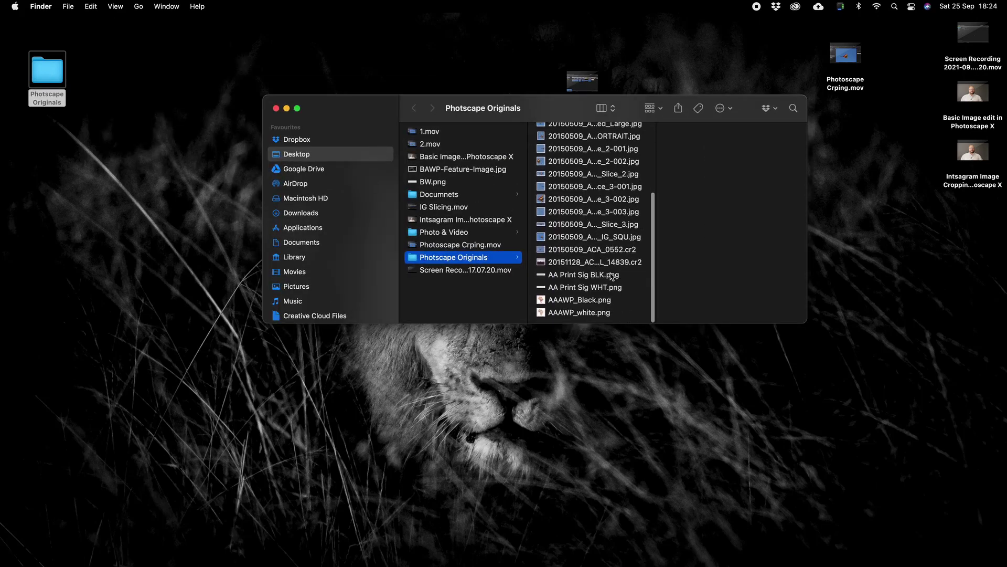
{"action": "scroll", "coordinate": [611, 260], "scroll_direction": "up", "scroll_amount": 3}
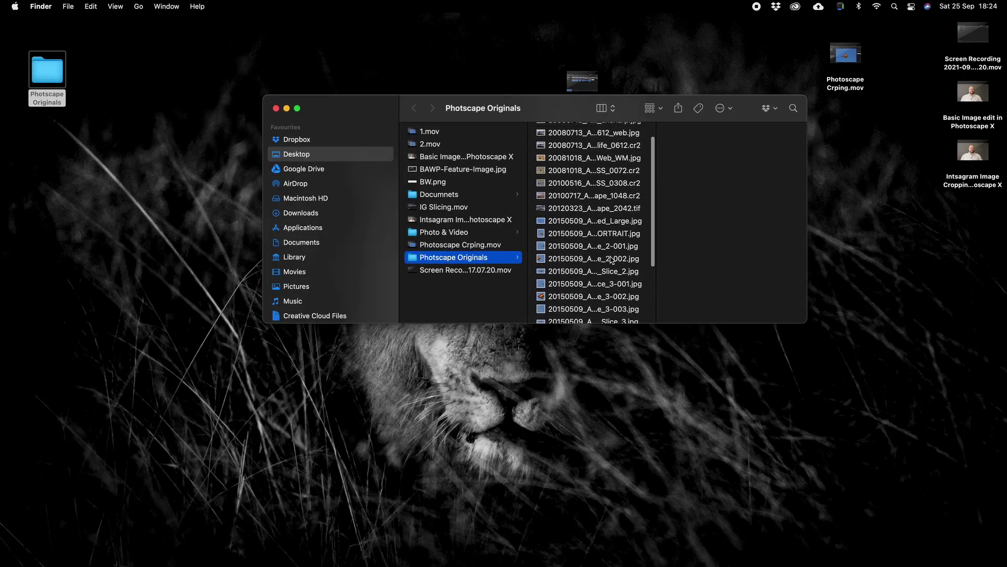
{"action": "scroll", "coordinate": [612, 240], "scroll_direction": "up", "scroll_amount": 1}
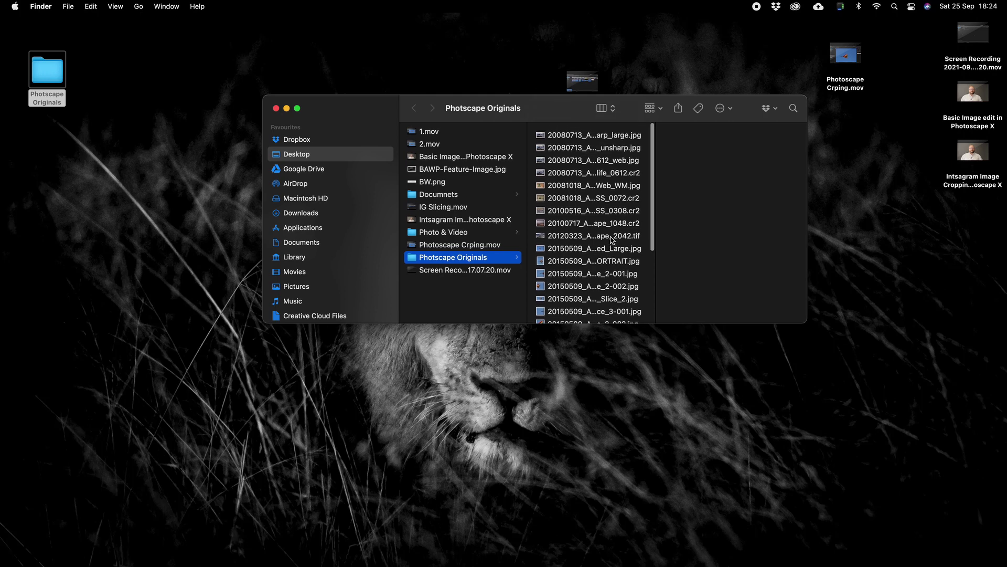
{"action": "scroll", "coordinate": [612, 240], "scroll_direction": "down", "scroll_amount": 5}
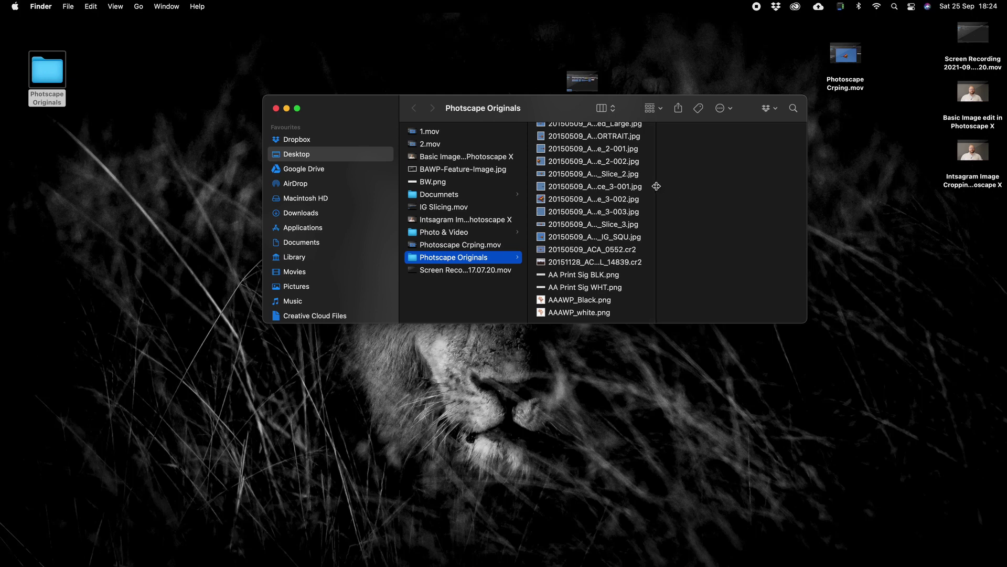
{"action": "left_click_drag", "start_coordinate": [657, 186], "coordinate": [729, 194]}
{"action": "scroll", "coordinate": [688, 212], "scroll_direction": "up", "scroll_amount": 5}
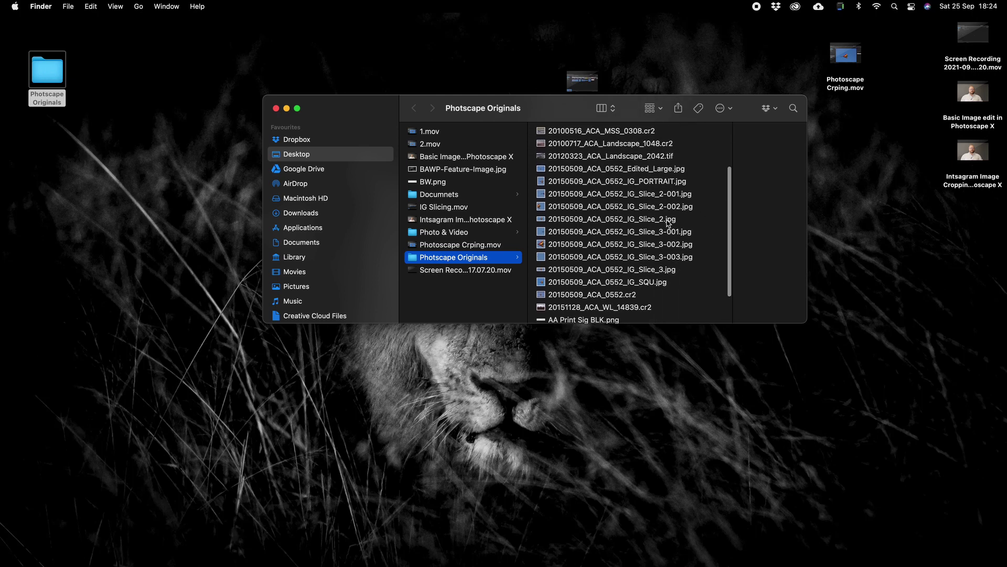
{"action": "scroll", "coordinate": [667, 222], "scroll_direction": "up", "scroll_amount": 2}
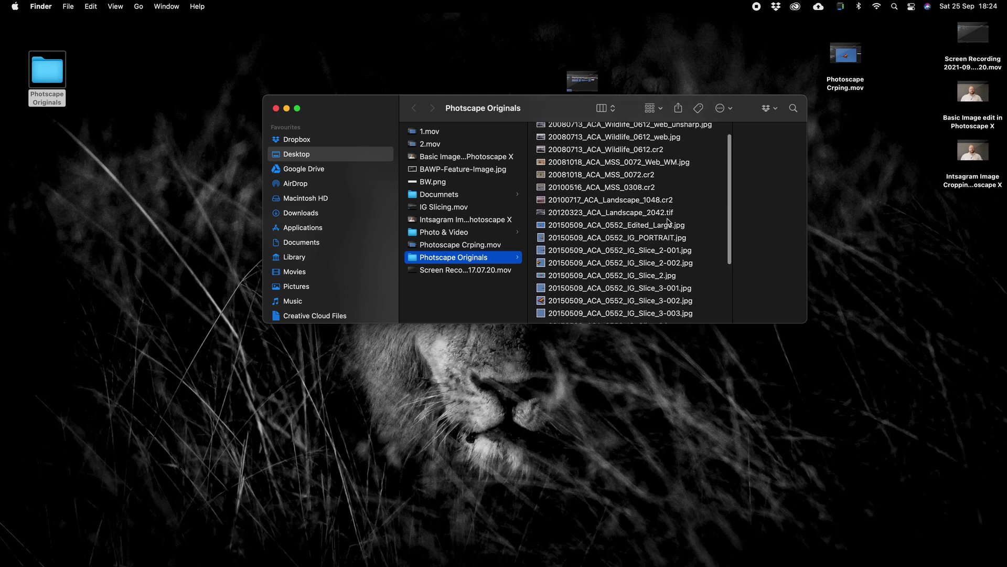
{"action": "left_click", "coordinate": [662, 165]}
{"action": "double_click", "coordinate": [660, 165]}
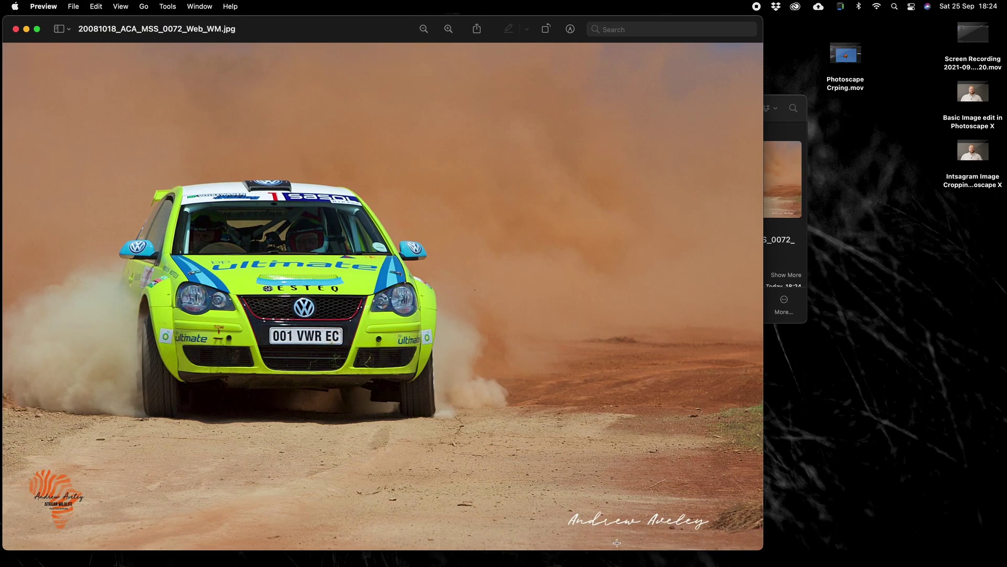
Step: Close the Preview window and the Finder window
{"action": "left_click", "coordinate": [16, 30]}
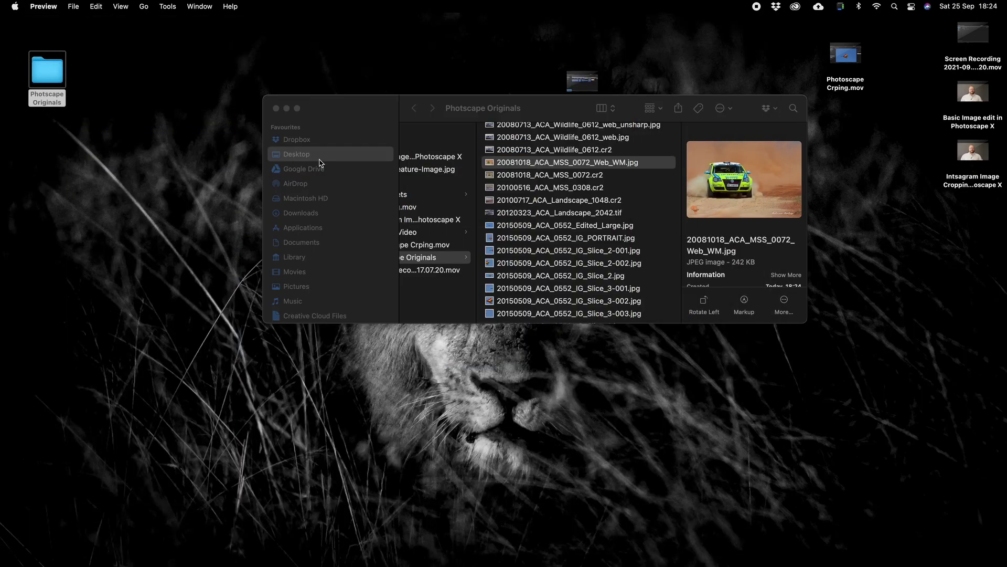
{"action": "left_click", "coordinate": [276, 108]}
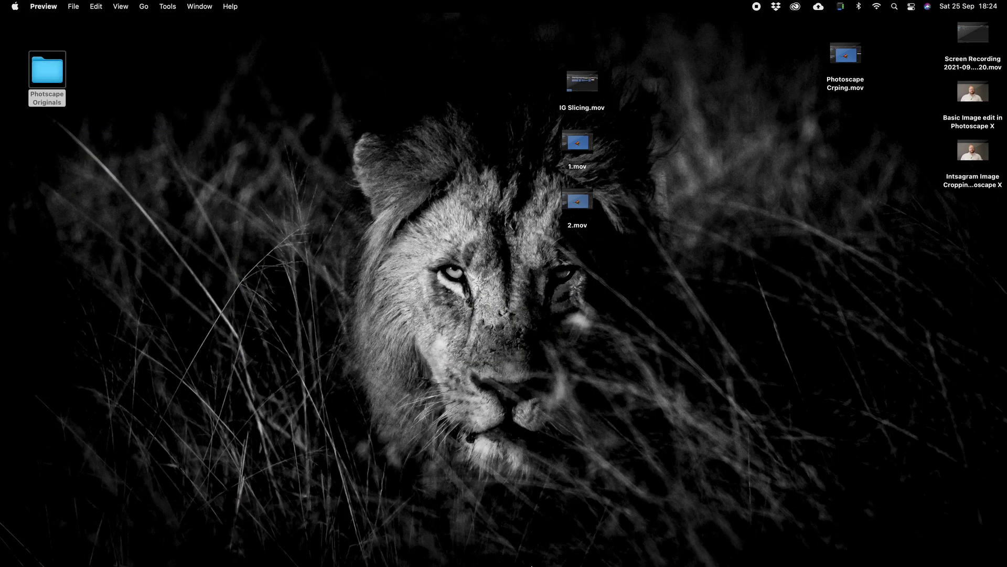